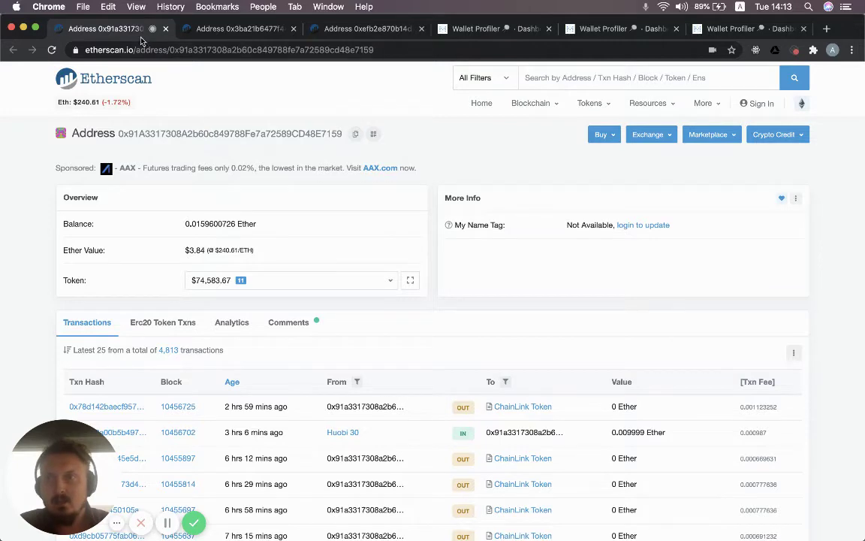
# Compare the three wallets' Etherscan address pages, ending back on the first wallet
pyautogui.click(236, 36)
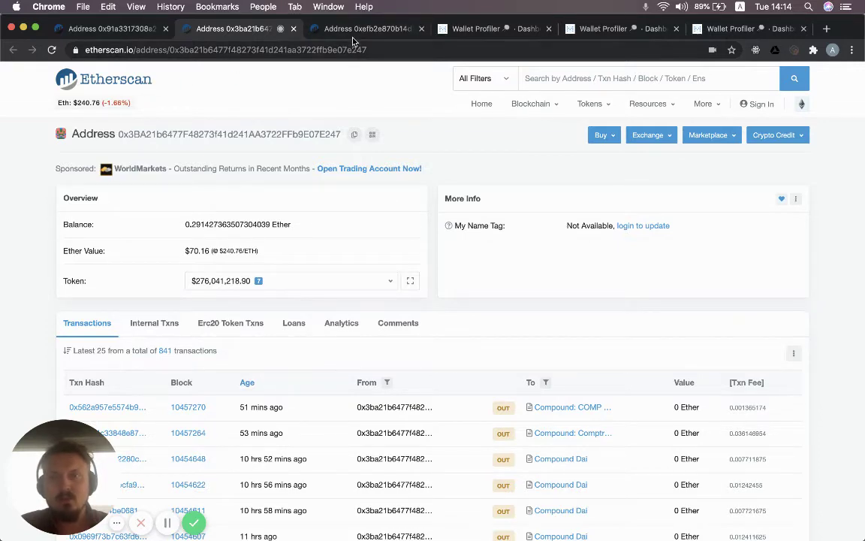
pyautogui.click(326, 30)
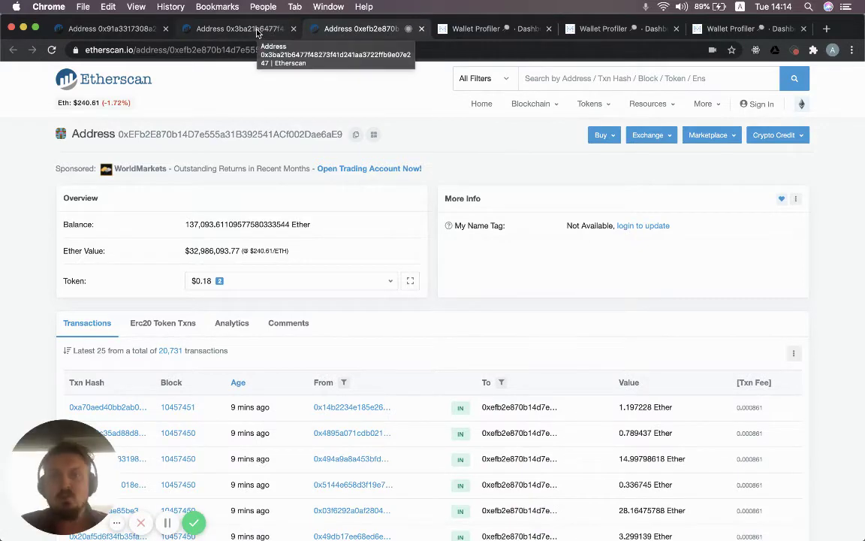
pyautogui.click(229, 28)
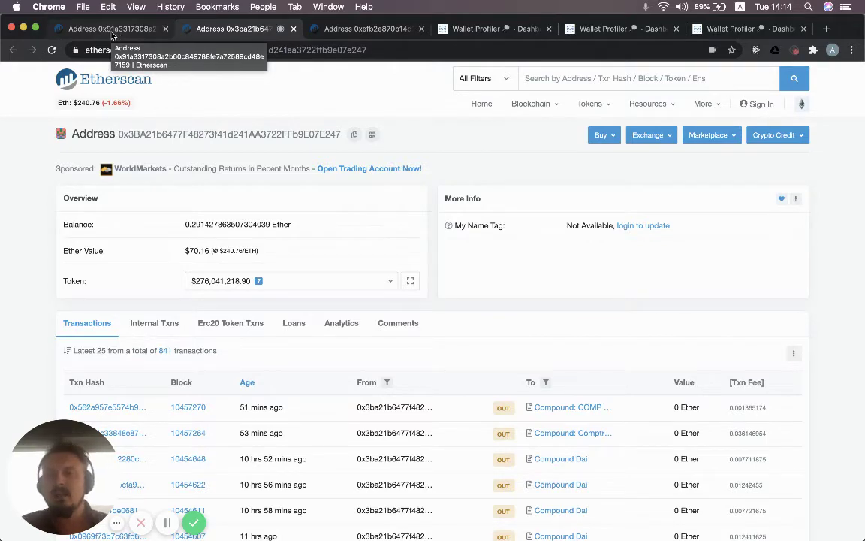
pyautogui.click(111, 33)
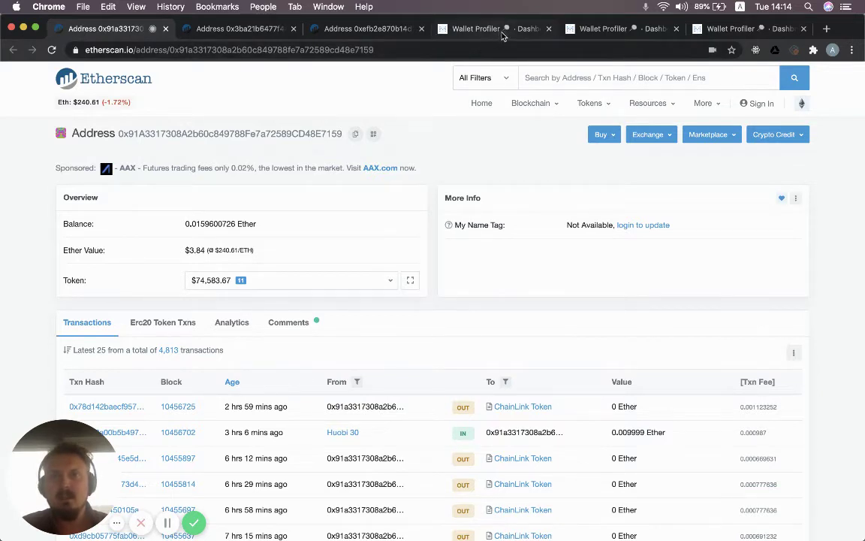
# Select the first wallet's address and load it in Nansen's Wallet Profiler
pyautogui.click(271, 49)
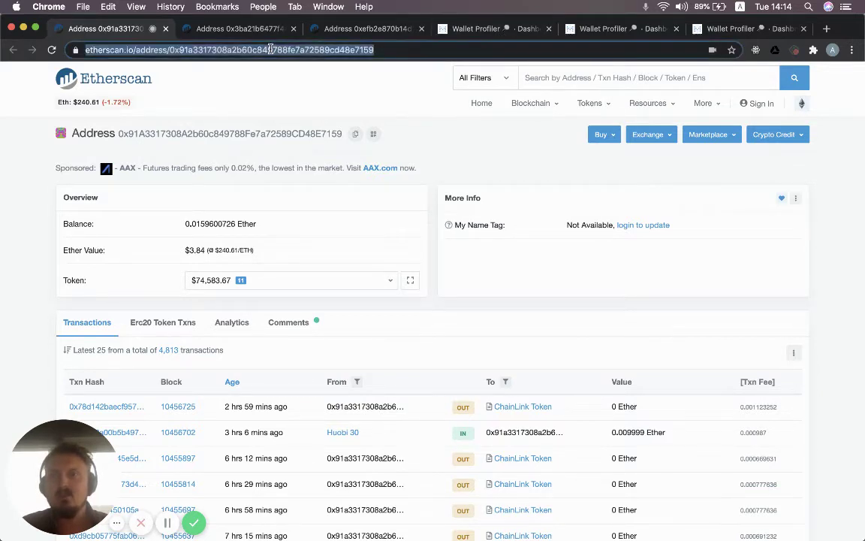
pyautogui.doubleClick(270, 50)
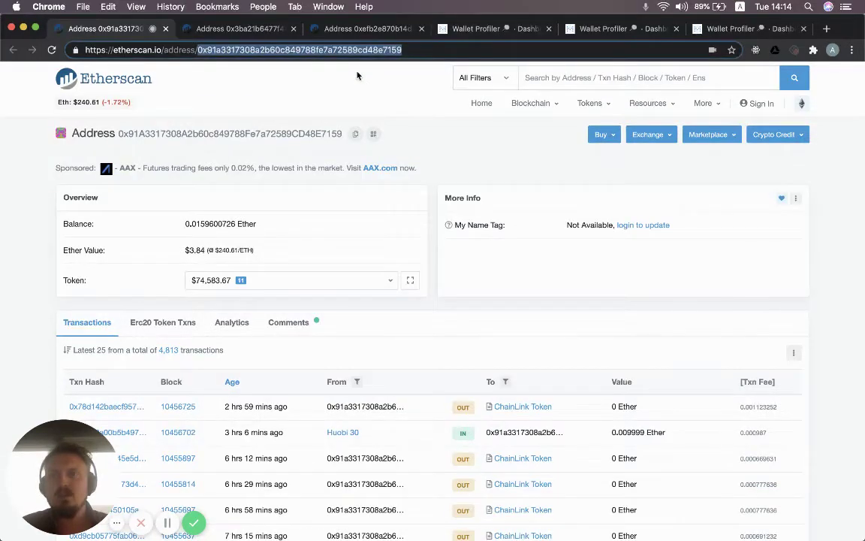
pyautogui.click(488, 30)
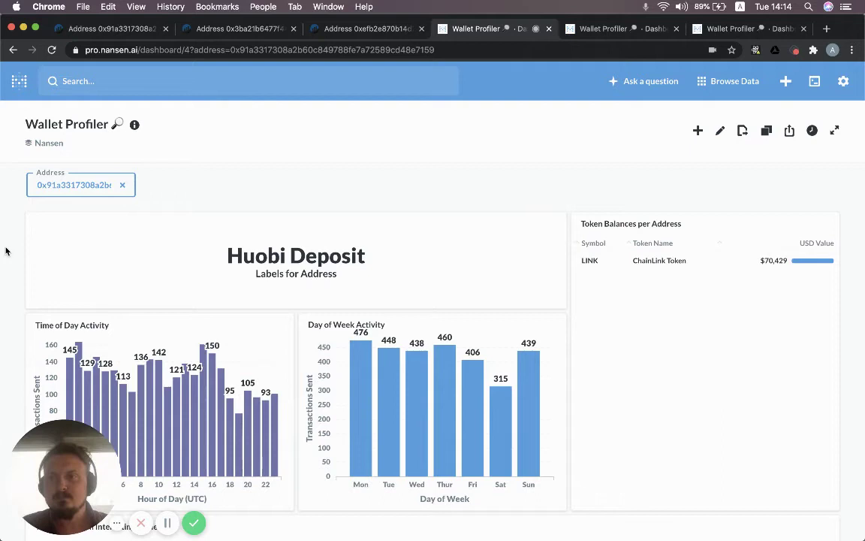
pyautogui.scroll(-1, 6, 251)
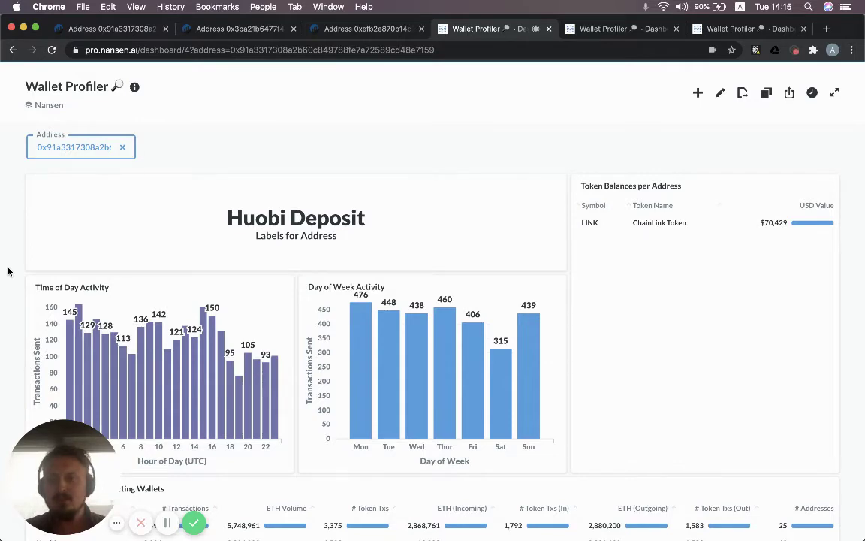
pyautogui.scroll(-1, 8, 274)
pyautogui.scroll(-3, 7, 276)
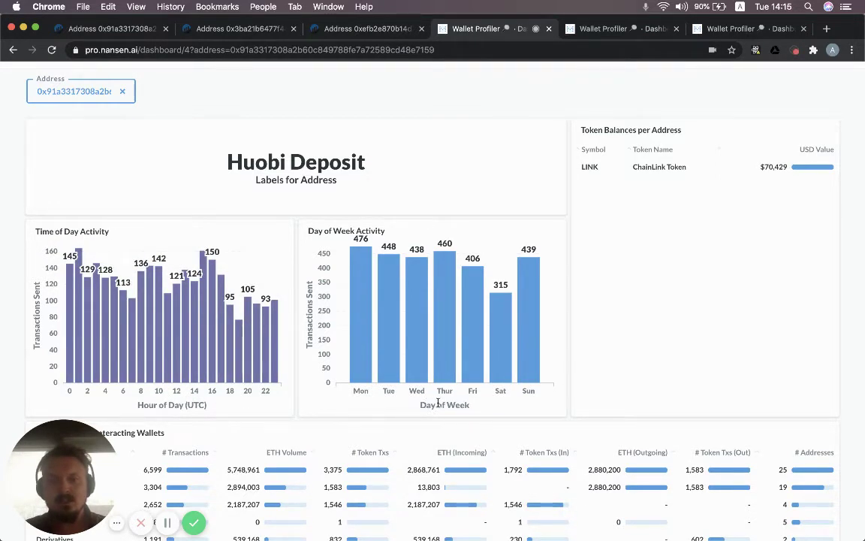
pyautogui.moveTo(416, 372)
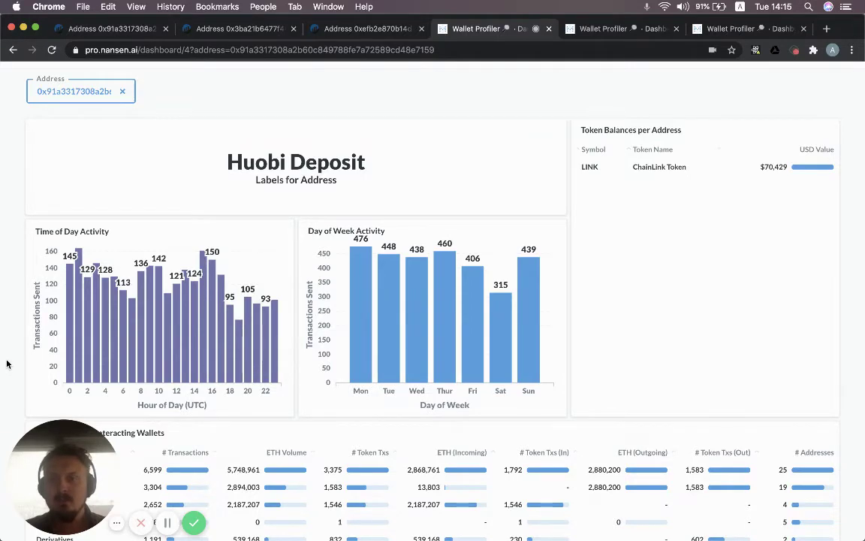
# Scroll the Huobi Deposit profile down to the Top Labels table, which Exchange, Huobi and Binance lead
pyautogui.scroll(-5, 6, 365)
pyautogui.scroll(-5, 7, 364)
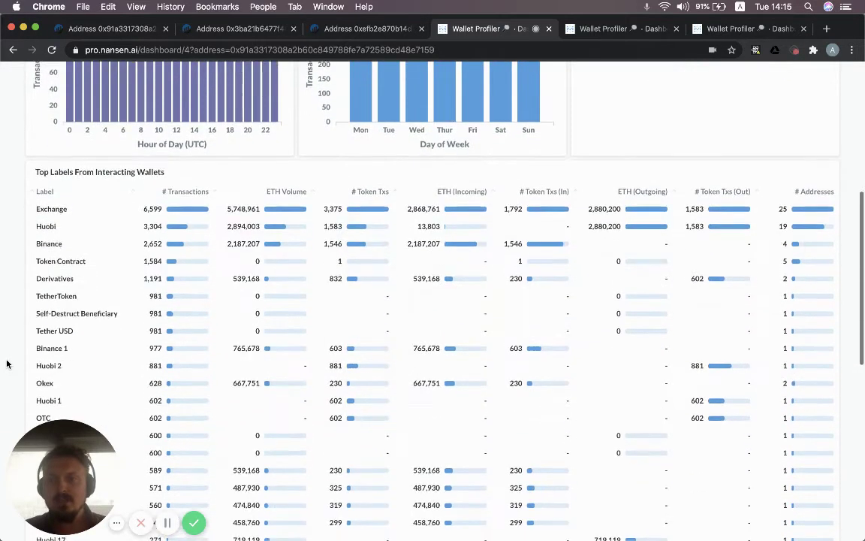
pyautogui.scroll(-1, 7, 364)
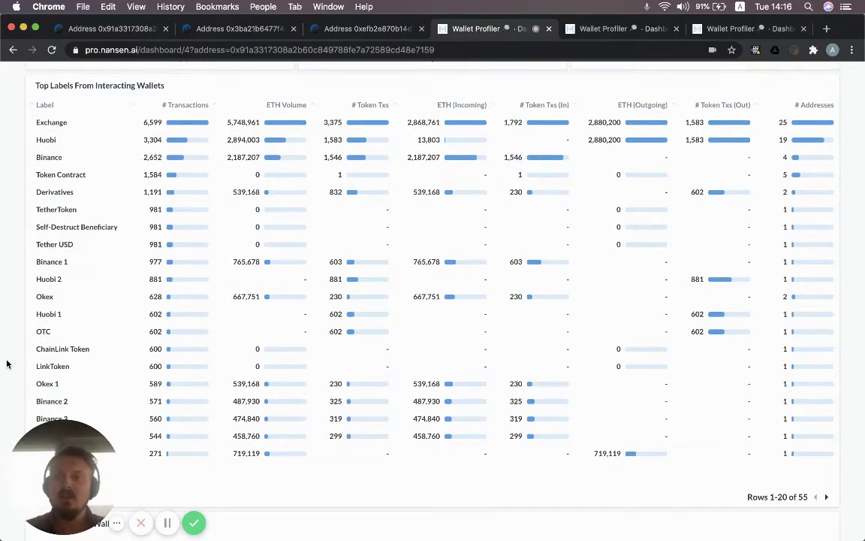
pyautogui.scroll(-1, 7, 365)
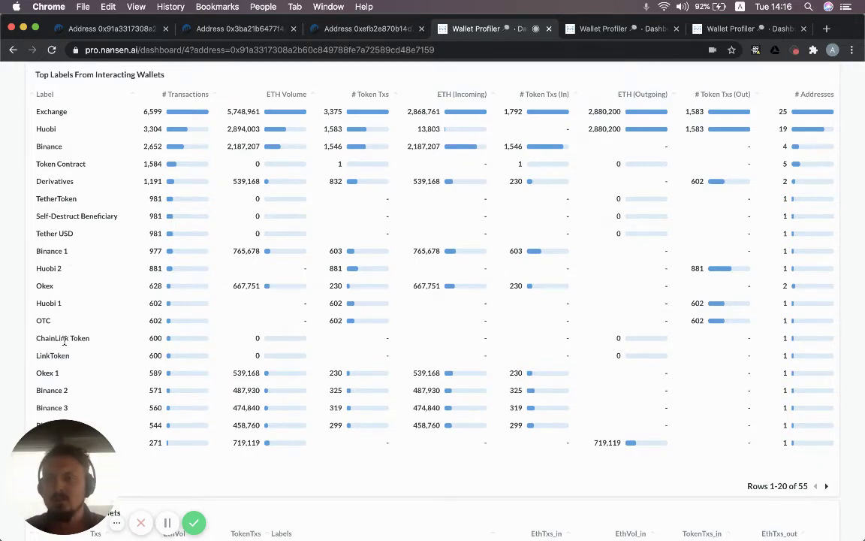
pyautogui.scroll(-1, 15, 353)
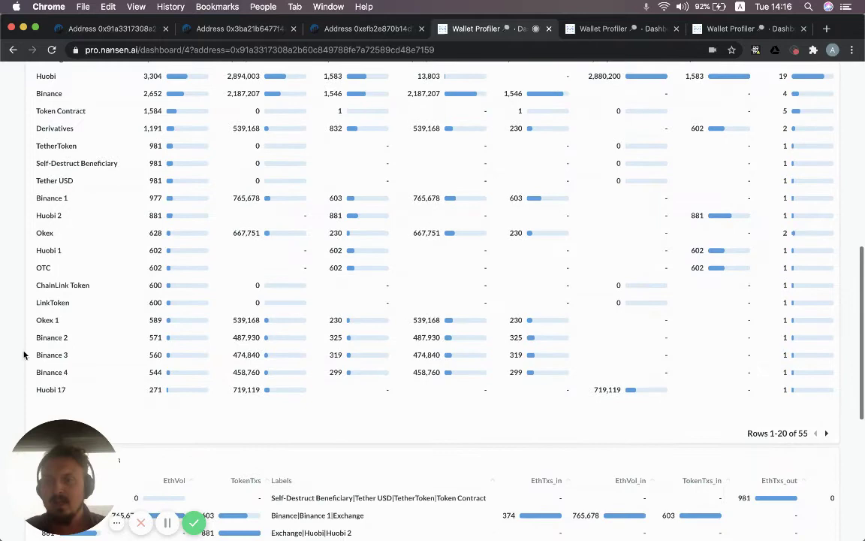
pyautogui.scroll(1, 18, 323)
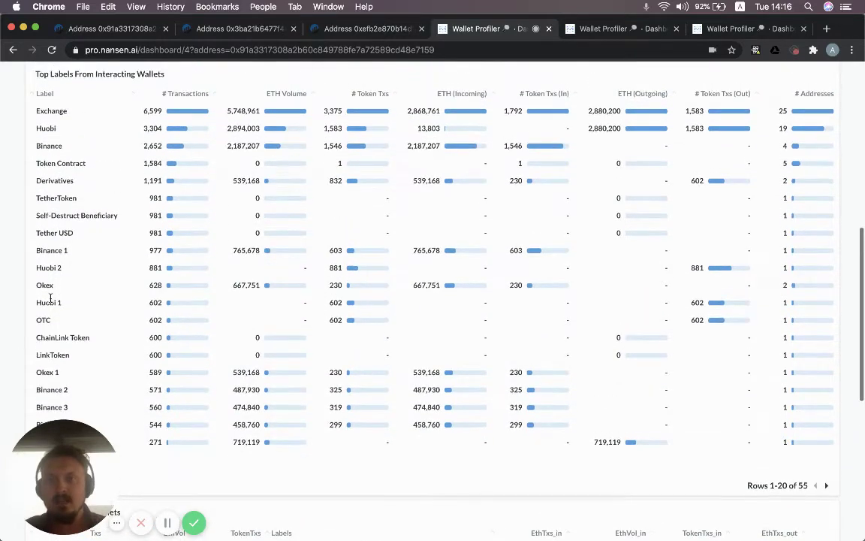
# Sort the Top Labels table by ETH (Incoming), largest first
pyautogui.click(466, 94)
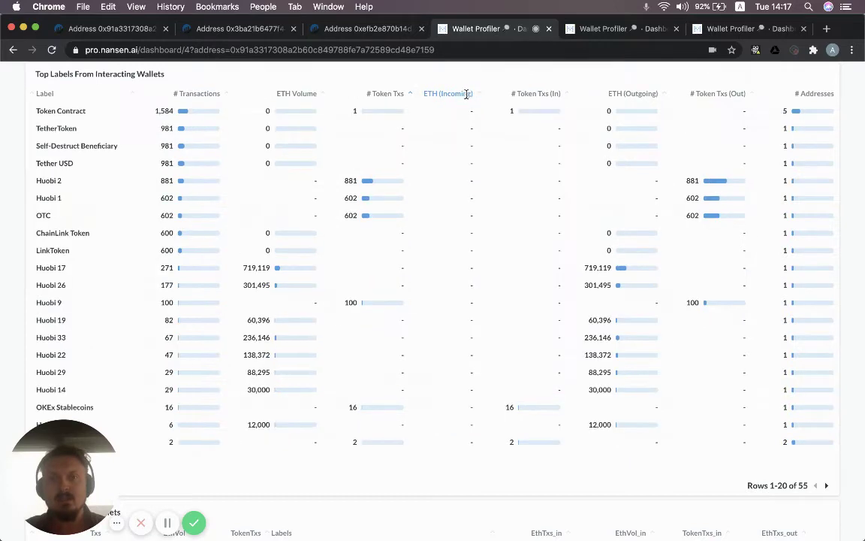
pyautogui.click(456, 94)
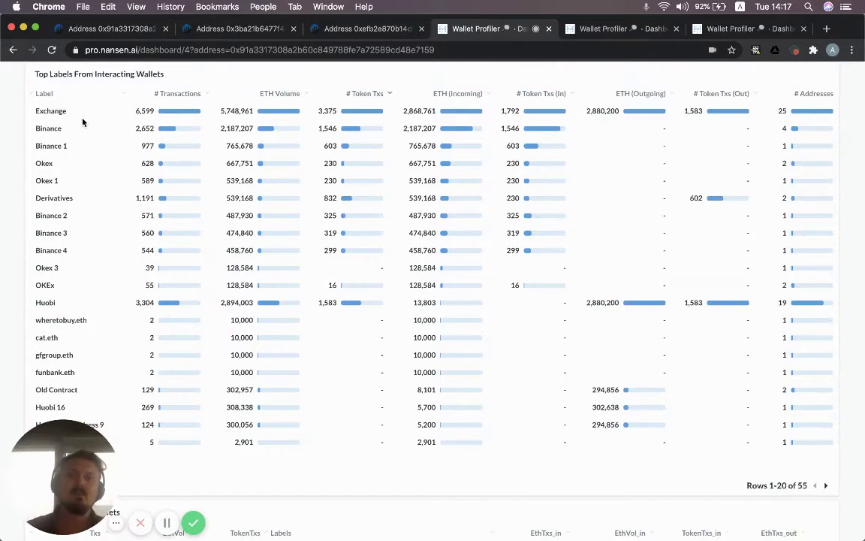
pyautogui.scroll(-1, 82, 121)
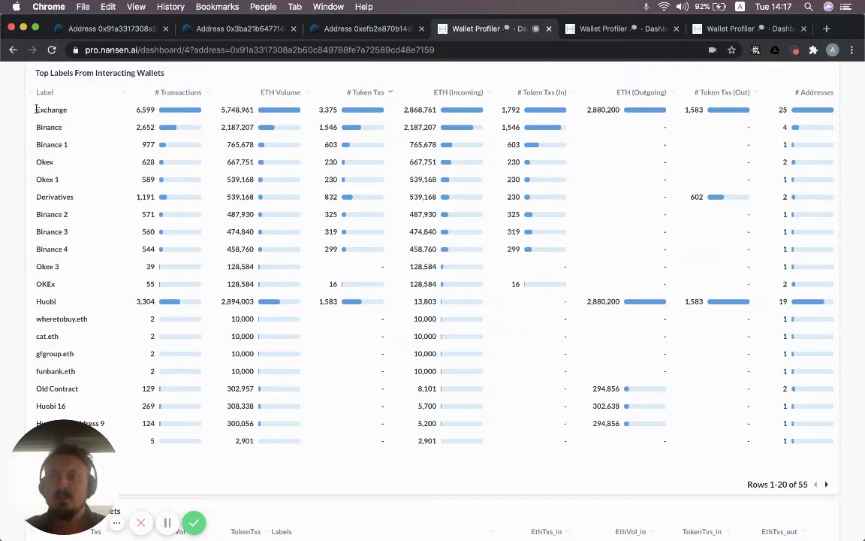
# Highlight the Exchange, Binance and OKEx labels in turn while explaining them
pyautogui.moveTo(31, 110); pyautogui.dragTo(71, 110)
pyautogui.click(54, 110)
pyautogui.scroll(-1, 48, 99)
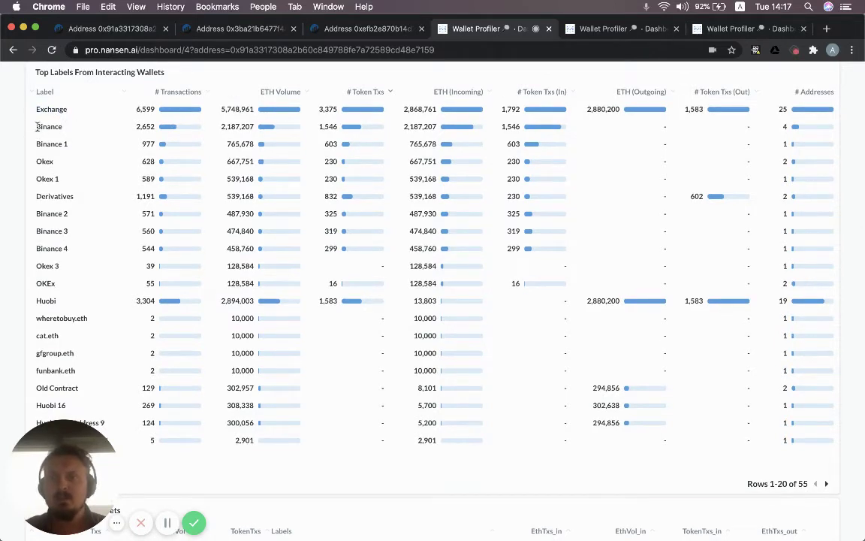
pyautogui.moveTo(36, 126); pyautogui.dragTo(77, 131)
pyautogui.click(75, 128)
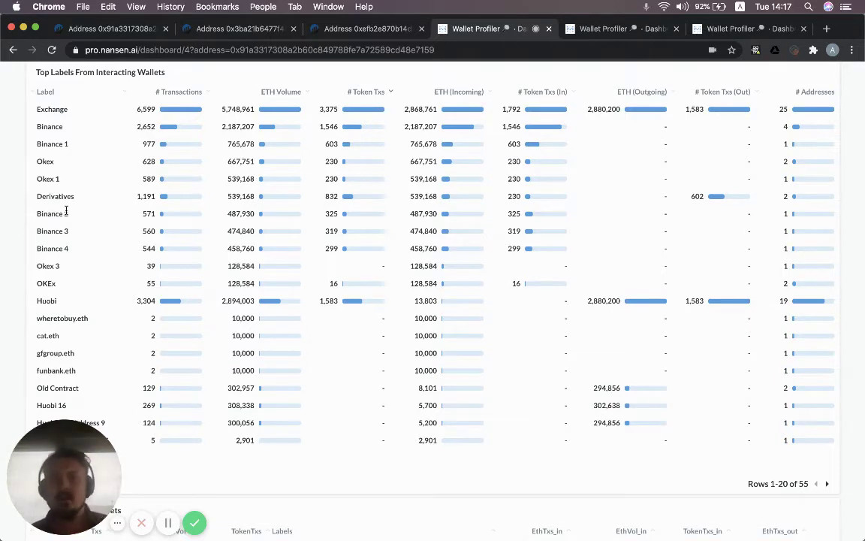
pyautogui.scroll(1, 79, 255)
pyautogui.scroll(2, 80, 259)
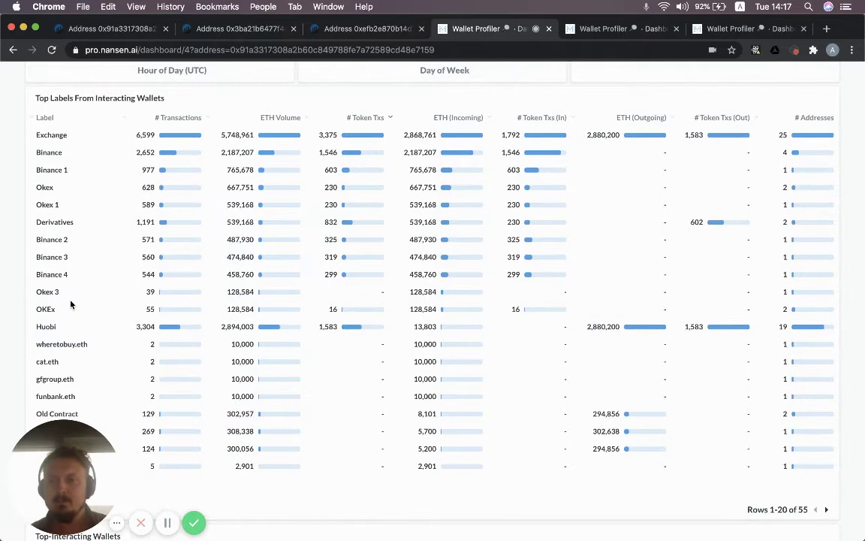
pyautogui.scroll(-2, 71, 303)
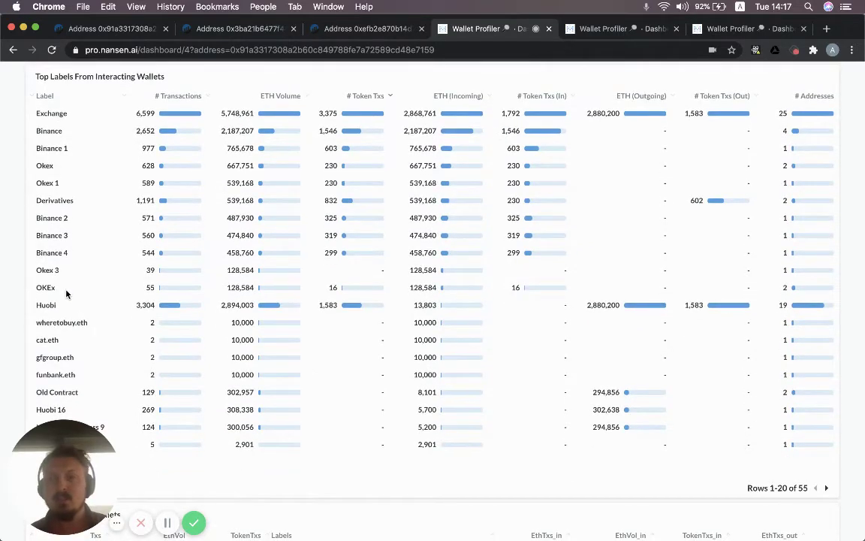
pyautogui.moveTo(36, 268); pyautogui.dragTo(58, 288)
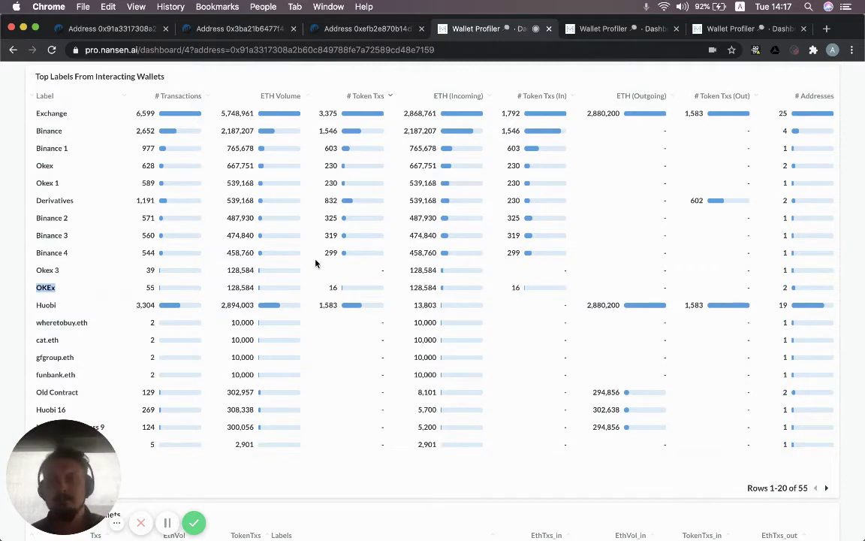
pyautogui.click(9, 267)
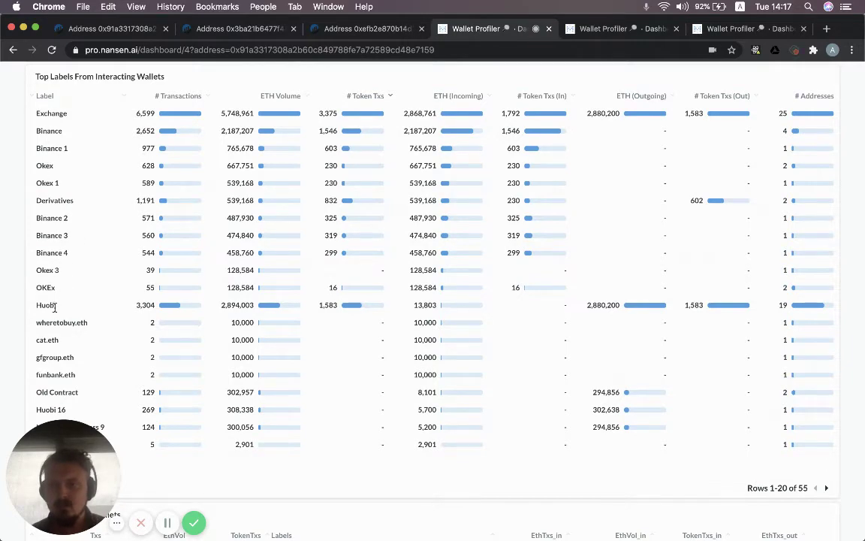
pyautogui.scroll(-1, 12, 319)
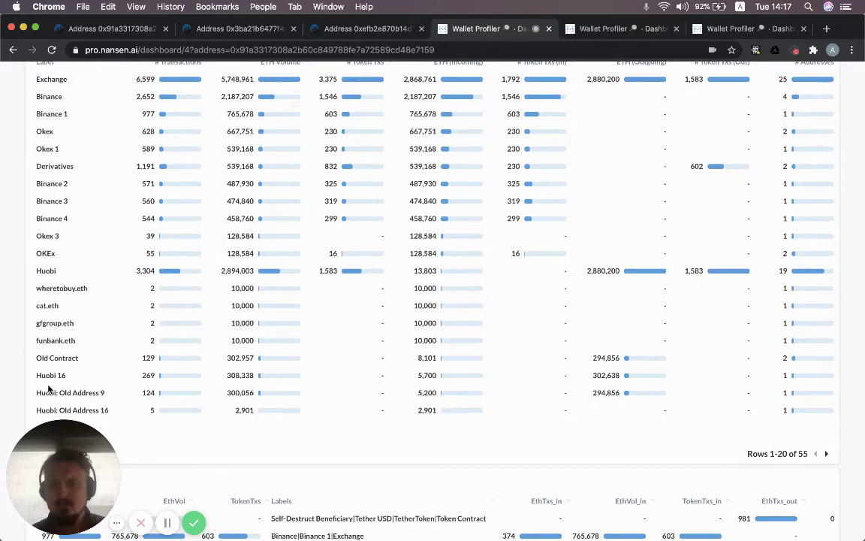
pyautogui.scroll(2, 24, 311)
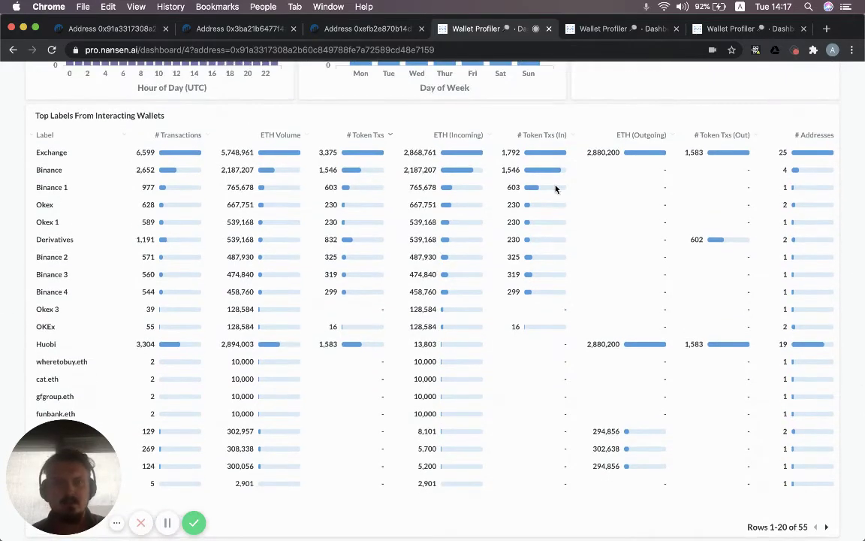
# Sort the labels table by ETH (Outgoing), bringing Huobi 17 at 719,119 ETH up after Exchange
pyautogui.click(644, 135)
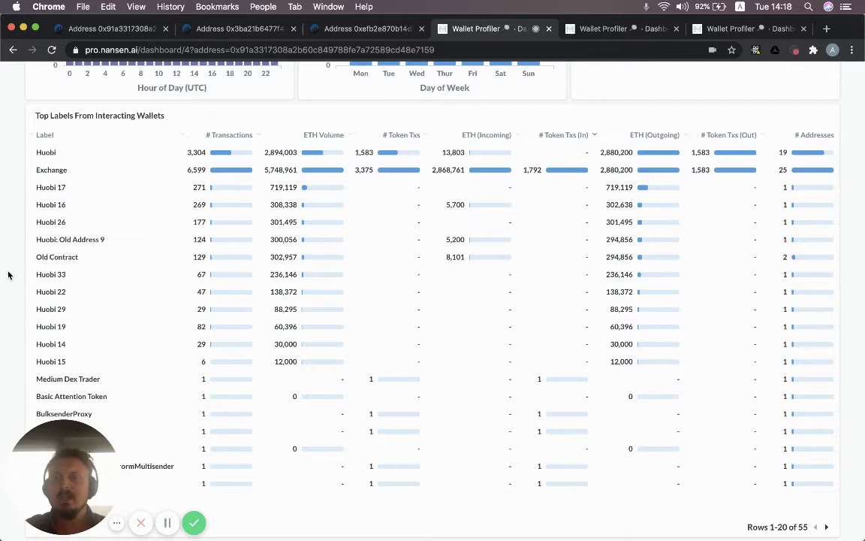
pyautogui.scroll(5, 8, 275)
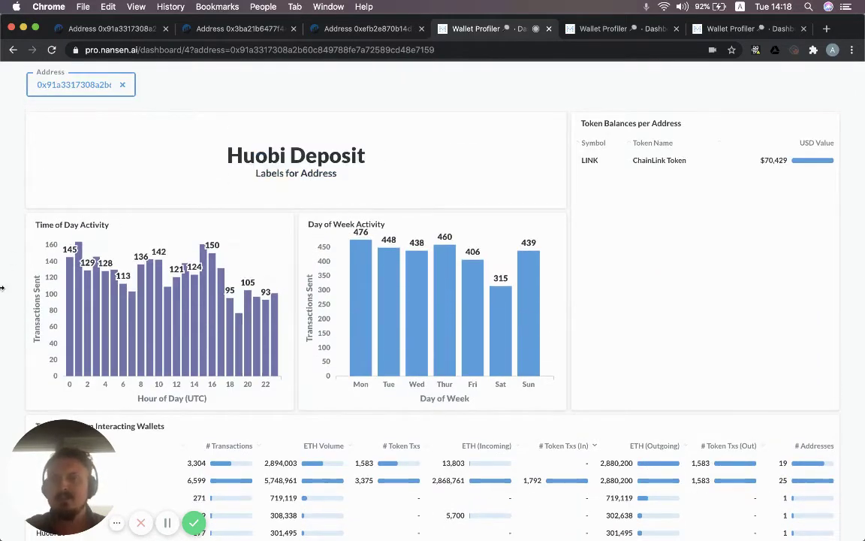
pyautogui.scroll(-3, 10, 304)
pyautogui.scroll(-5, 9, 304)
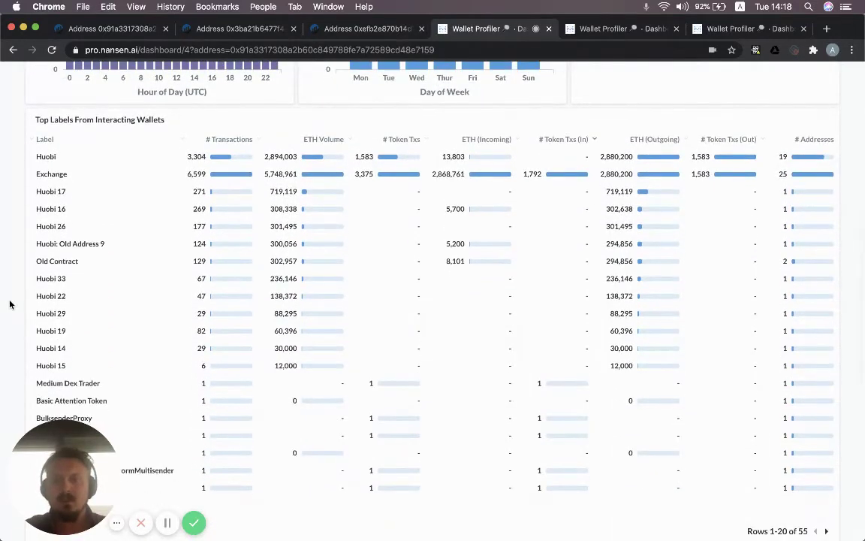
pyautogui.scroll(-1, 10, 304)
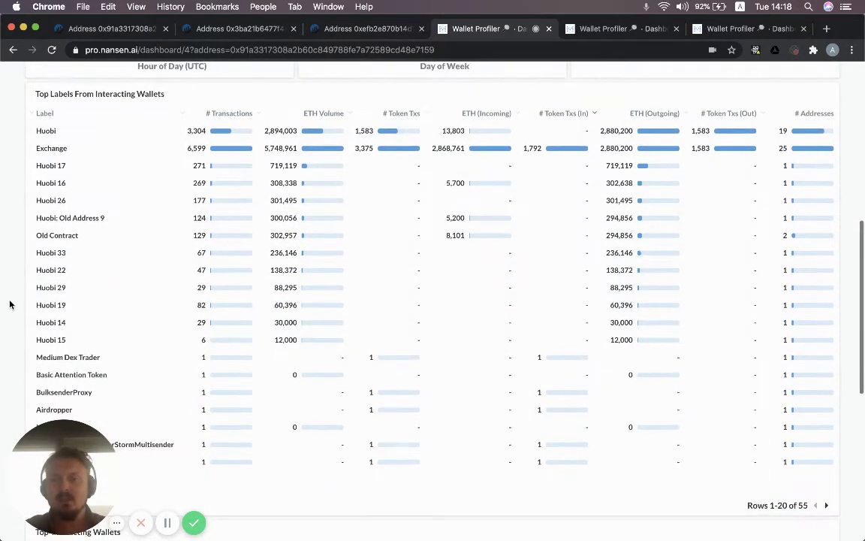
# Sort the labels table by # Token Txs (In), then by # Token Txs (Out) descending
pyautogui.click(576, 114)
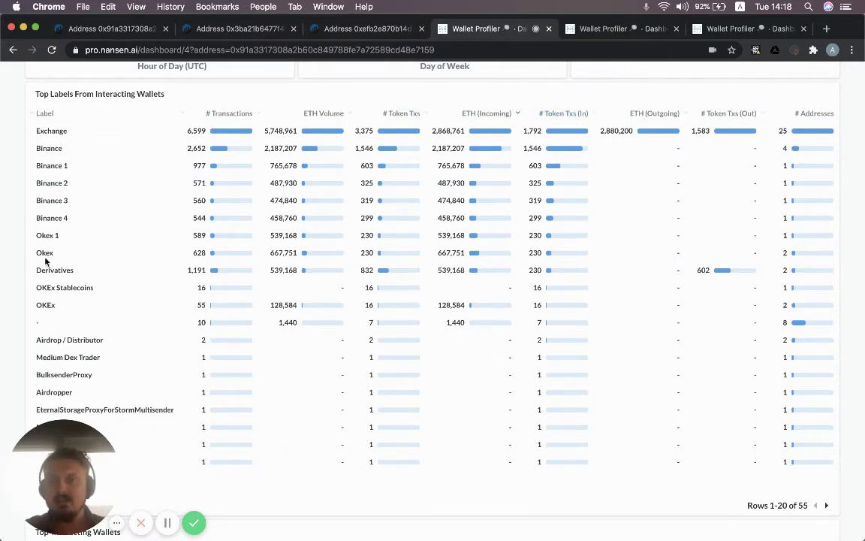
pyautogui.click(736, 114)
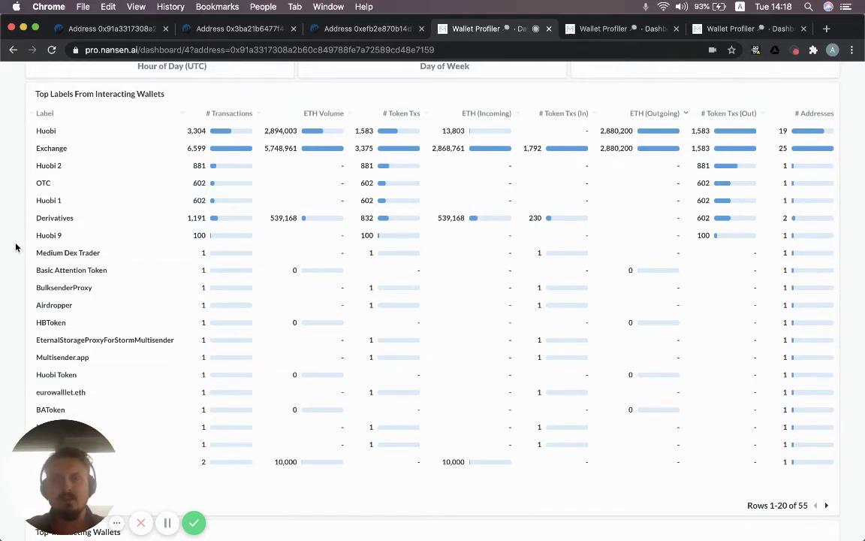
pyautogui.scroll(-1, 15, 248)
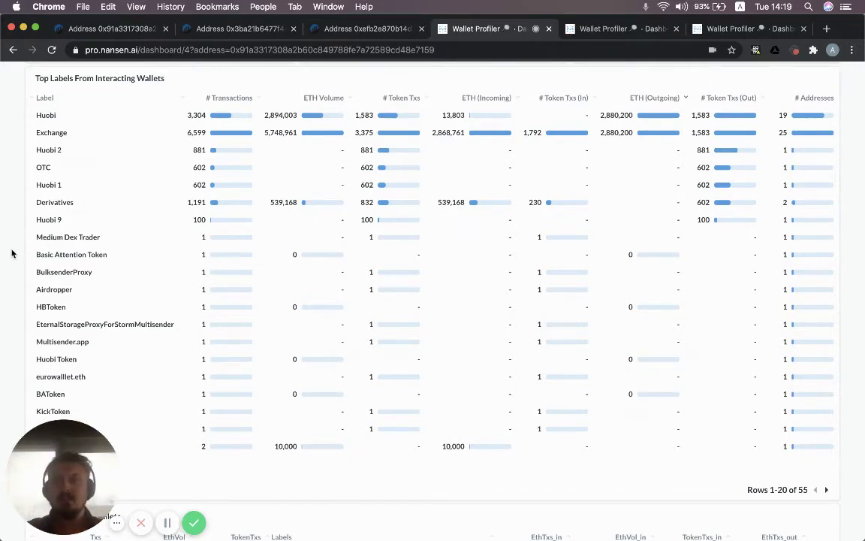
# Scroll down to Top-Interacting Wallets and highlight the first wallet's label
pyautogui.scroll(-10, 18, 276)
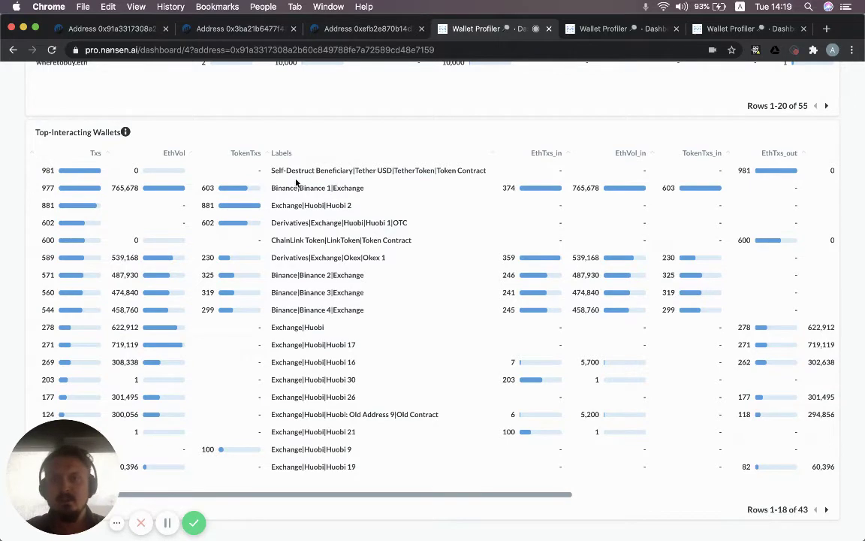
pyautogui.moveTo(272, 171); pyautogui.dragTo(473, 171)
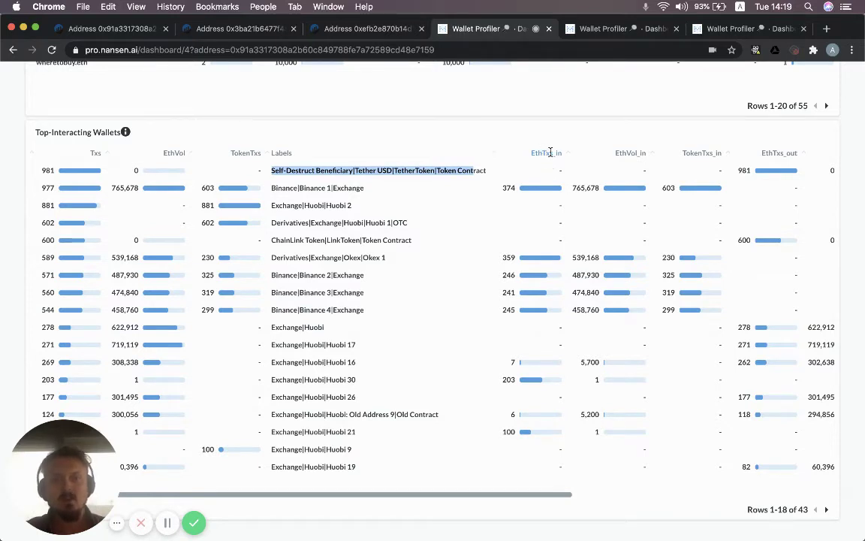
pyautogui.click(634, 152)
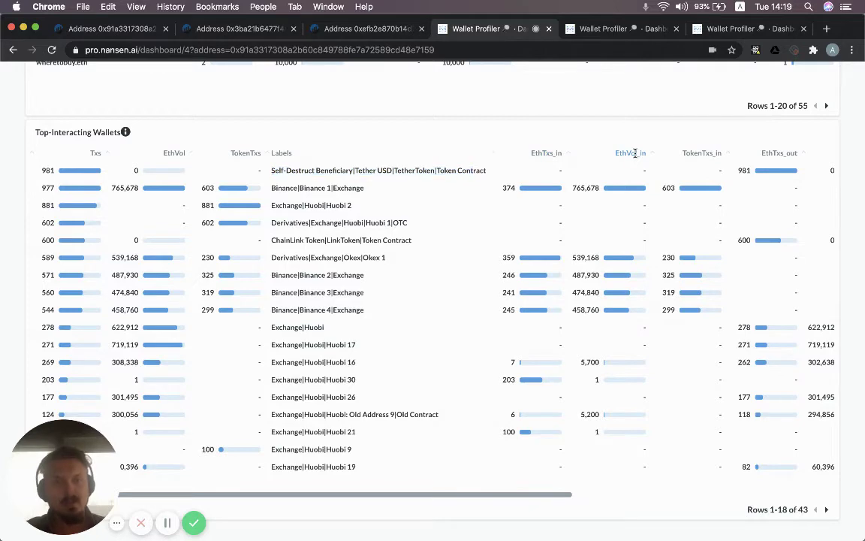
# Sort by EthVol_in descending so Binance 1 leads with 765,678 ETH, then review the columns
pyautogui.click(635, 153)
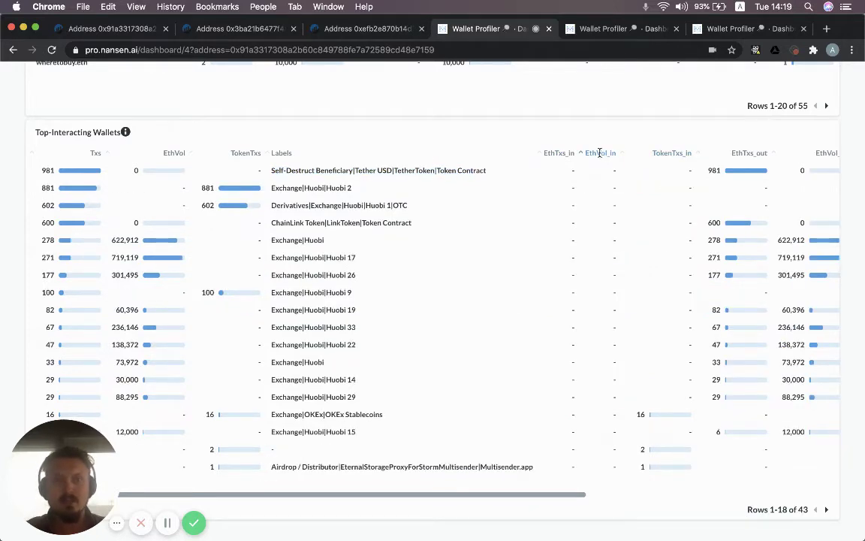
pyautogui.click(601, 152)
pyautogui.scroll(1, 549, 206)
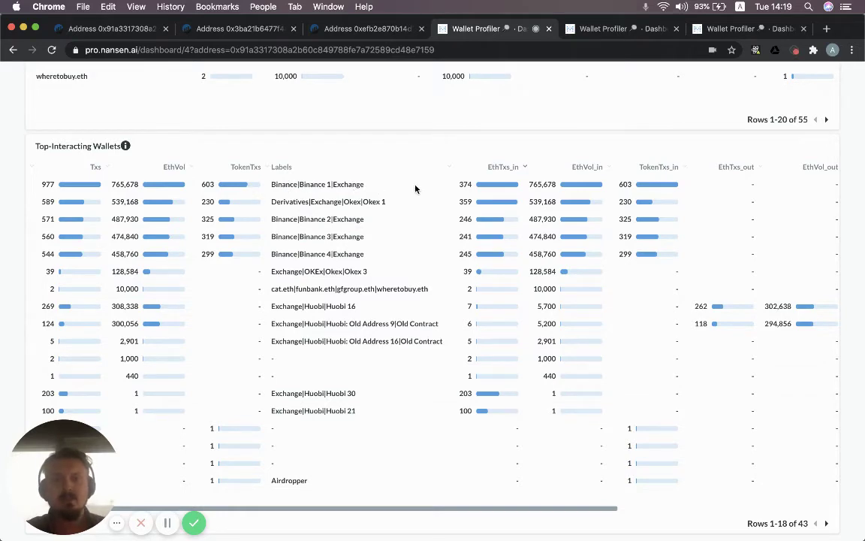
pyautogui.hscroll(6, 417, 186)
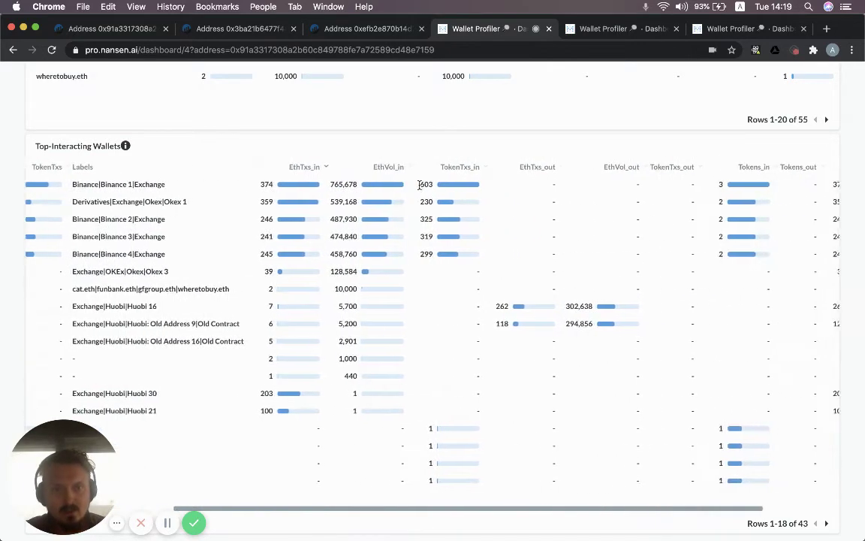
pyautogui.hscroll(3, 419, 185)
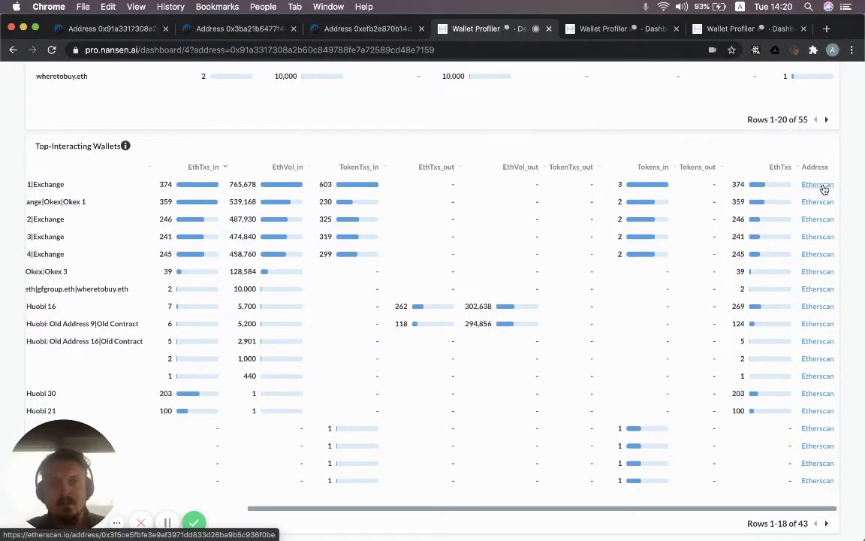
pyautogui.hscroll(-9, 643, 189)
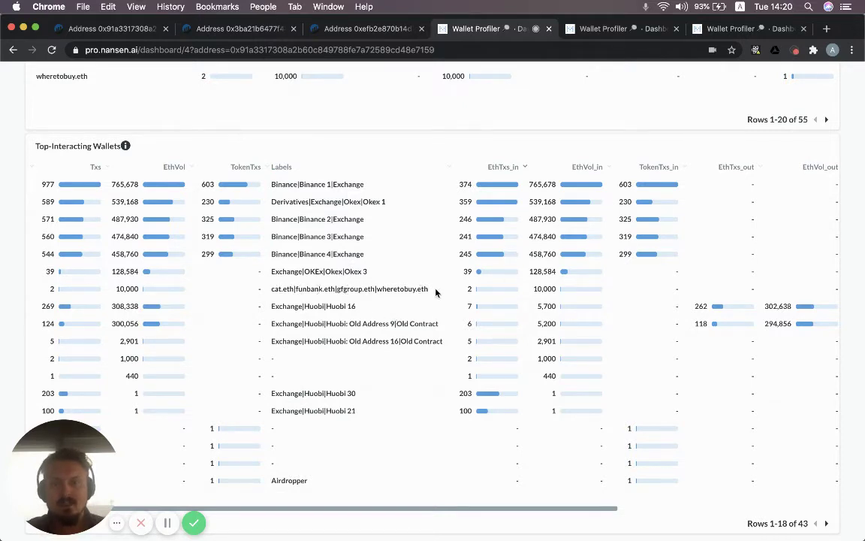
pyautogui.moveTo(436, 292); pyautogui.dragTo(272, 289)
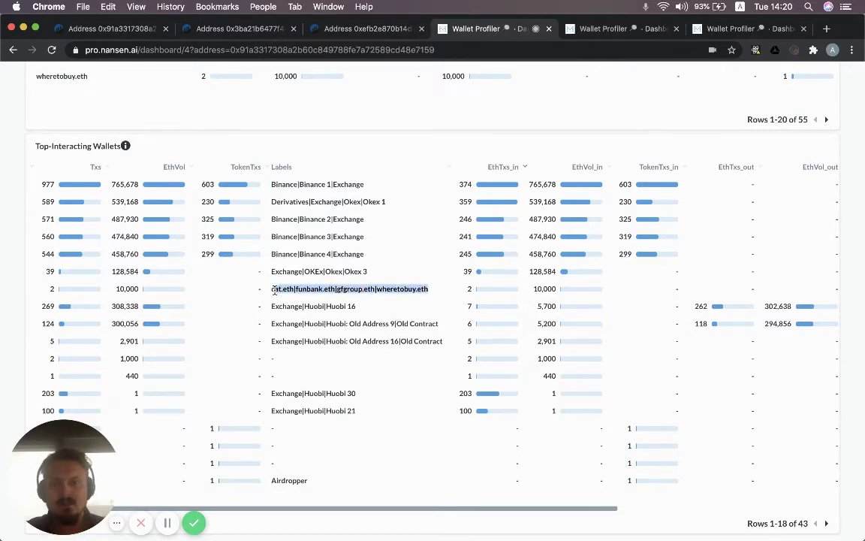
pyautogui.click(331, 292)
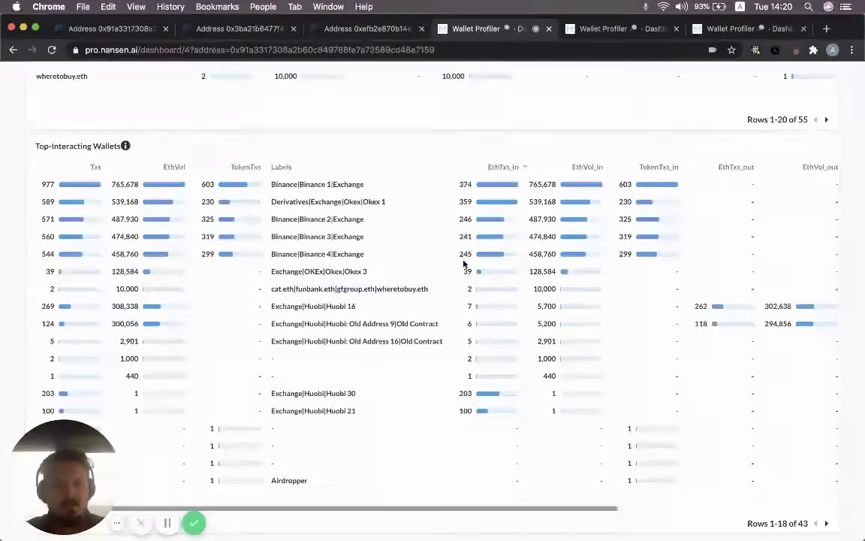
pyautogui.hscroll(3, 666, 206)
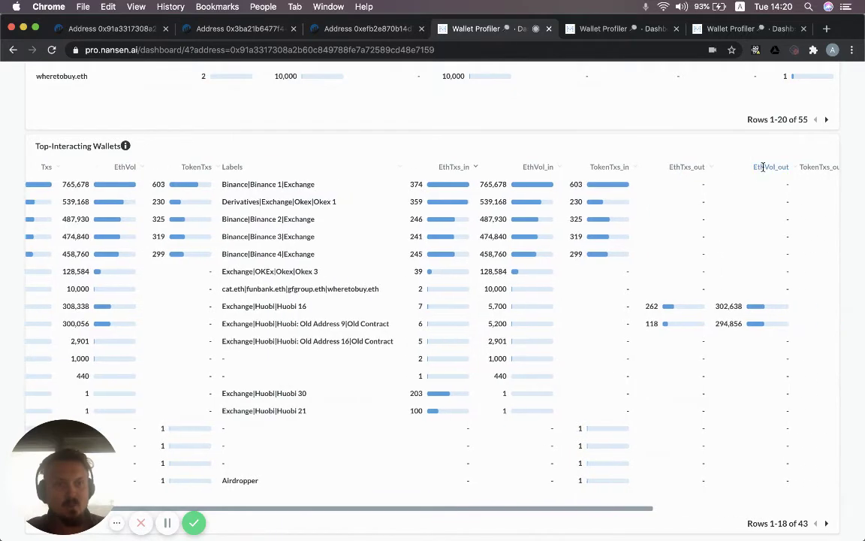
pyautogui.click(763, 167)
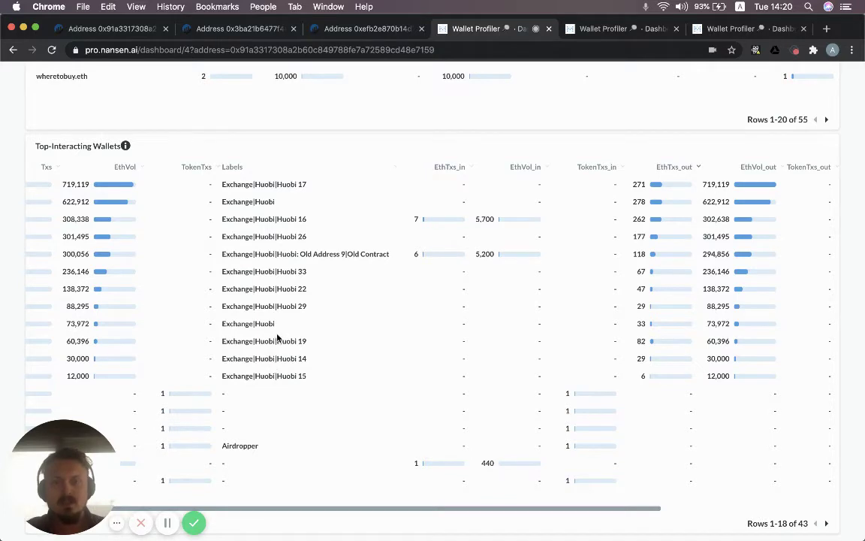
pyautogui.hscroll(-3, 278, 338)
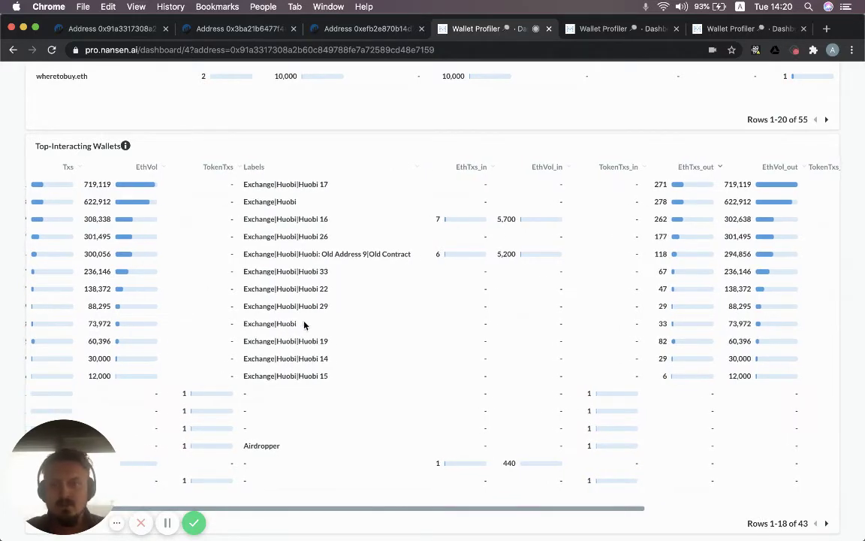
pyautogui.hscroll(-2, 304, 323)
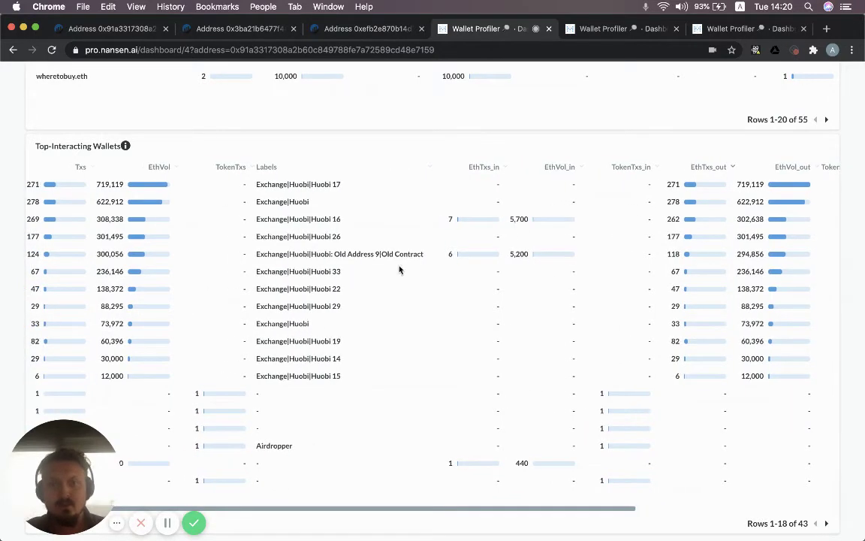
pyautogui.click(559, 167)
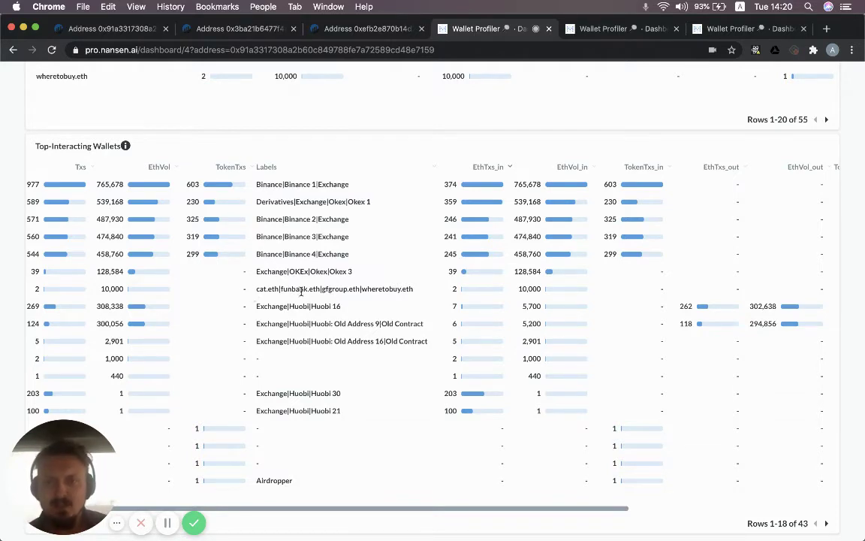
pyautogui.hscroll(1, 325, 286)
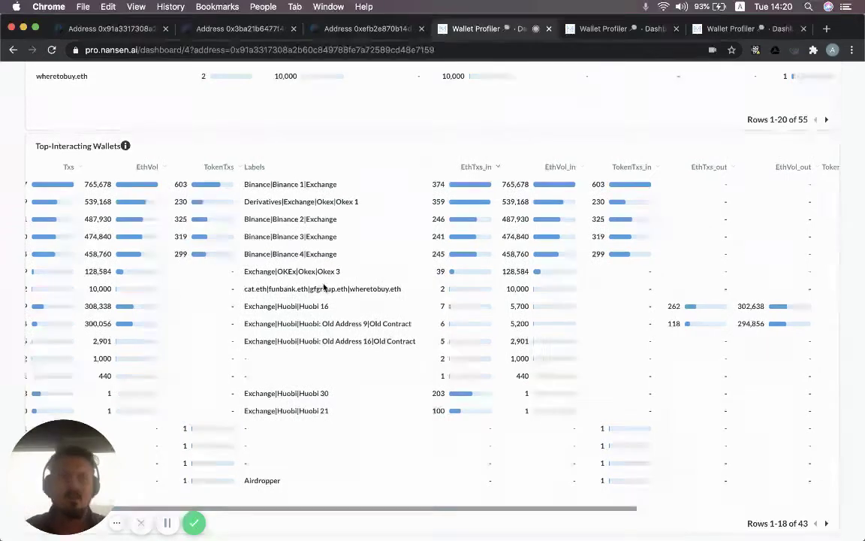
pyautogui.hscroll(-2, 323, 283)
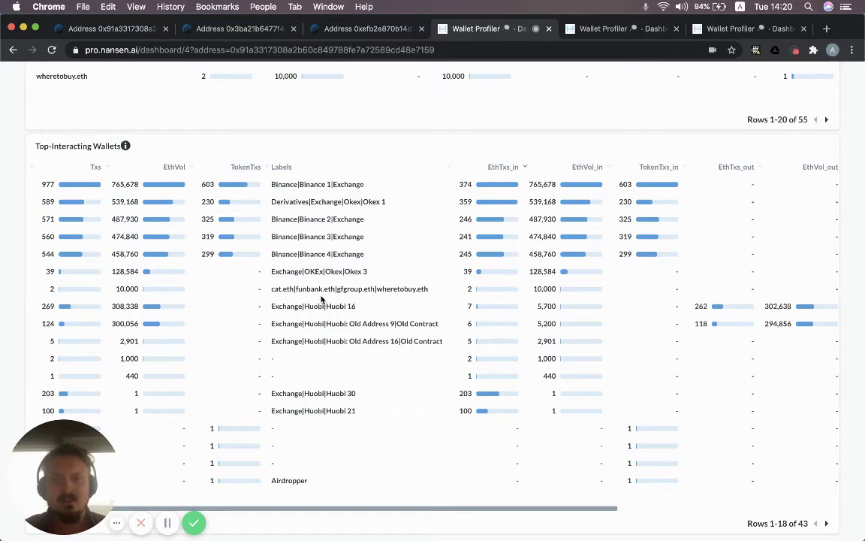
pyautogui.scroll(-1, 321, 299)
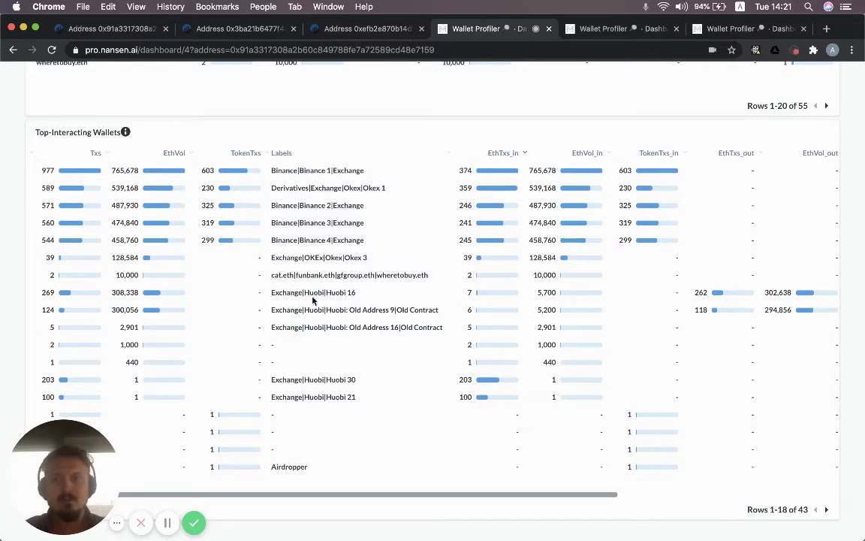
# Check the second address on Etherscan and open its Nansen profile, labelled Casual Dex Trader
pyautogui.scroll(10, 328, 294)
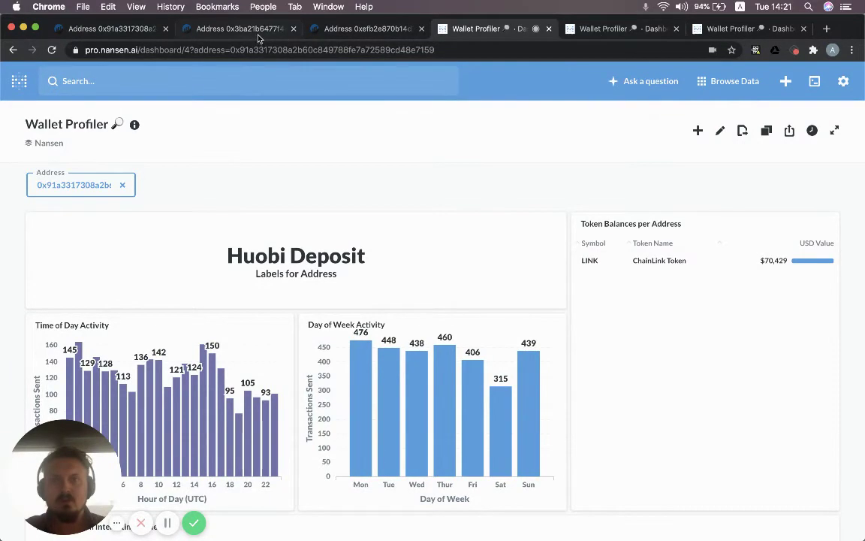
pyautogui.click(237, 29)
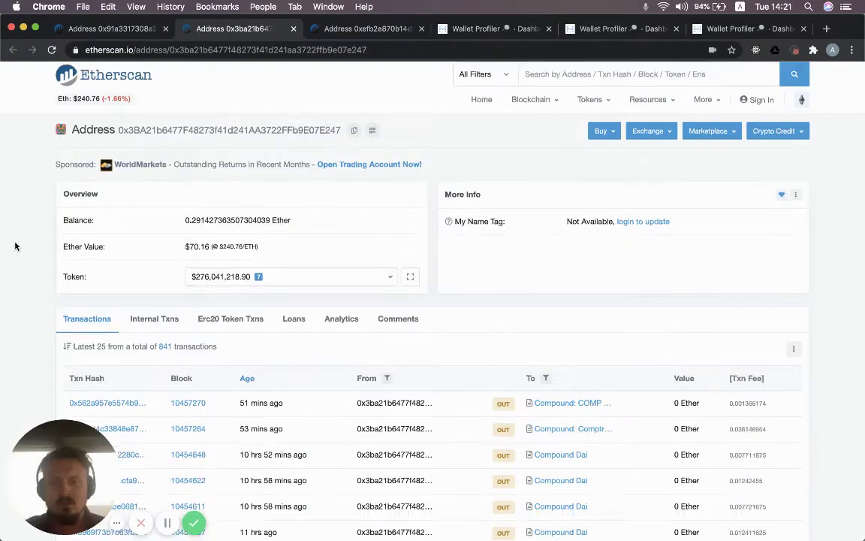
pyautogui.scroll(-2, 15, 246)
pyautogui.scroll(3, 15, 245)
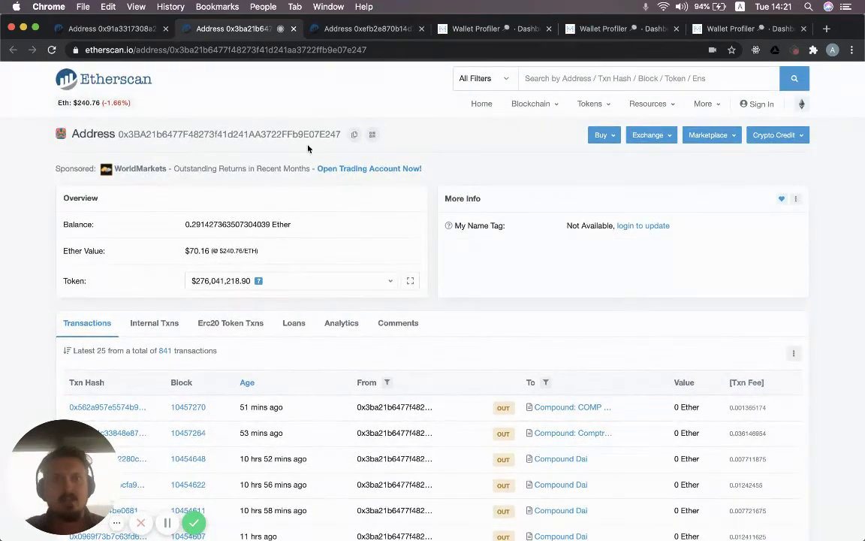
pyautogui.click(631, 33)
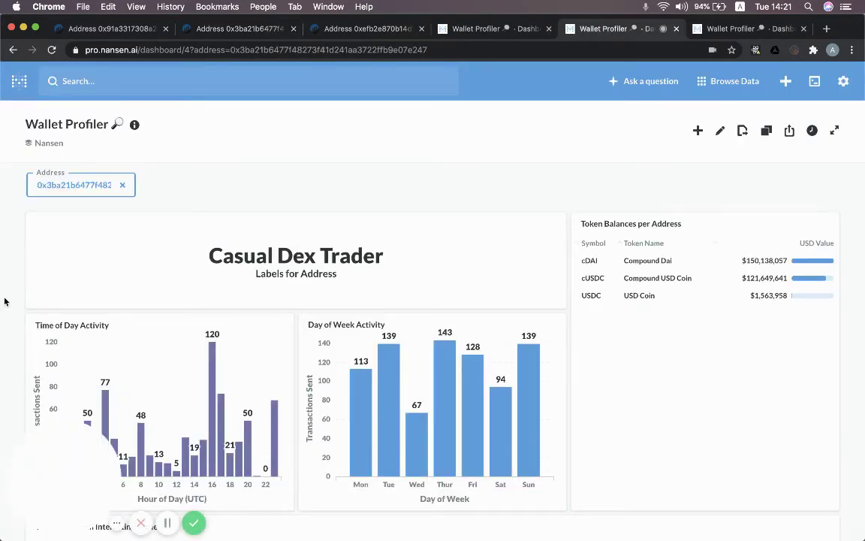
pyautogui.scroll(-1, 4, 300)
pyautogui.scroll(-1, 3, 301)
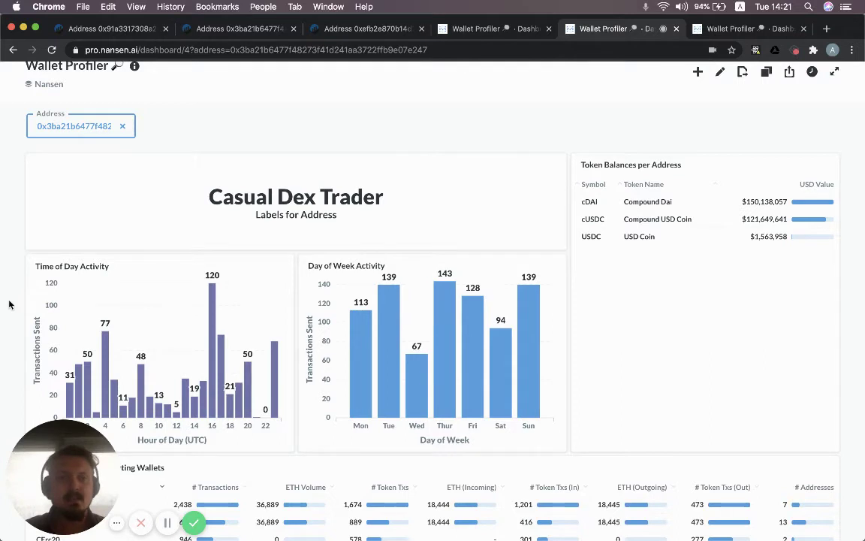
# Scroll the Casual Dex Trader profile down to the Top Labels table, which Compound leads
pyautogui.scroll(-1, 9, 305)
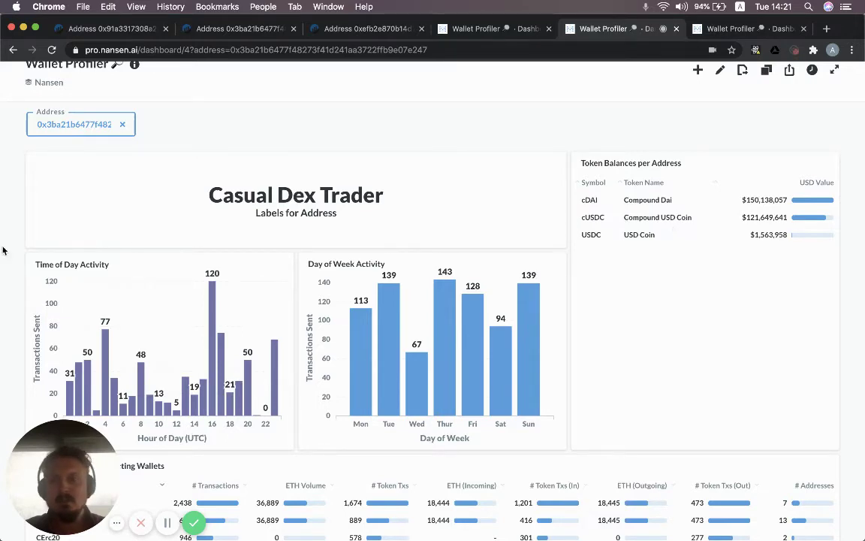
pyautogui.scroll(-1, 15, 279)
pyautogui.scroll(-3, 14, 279)
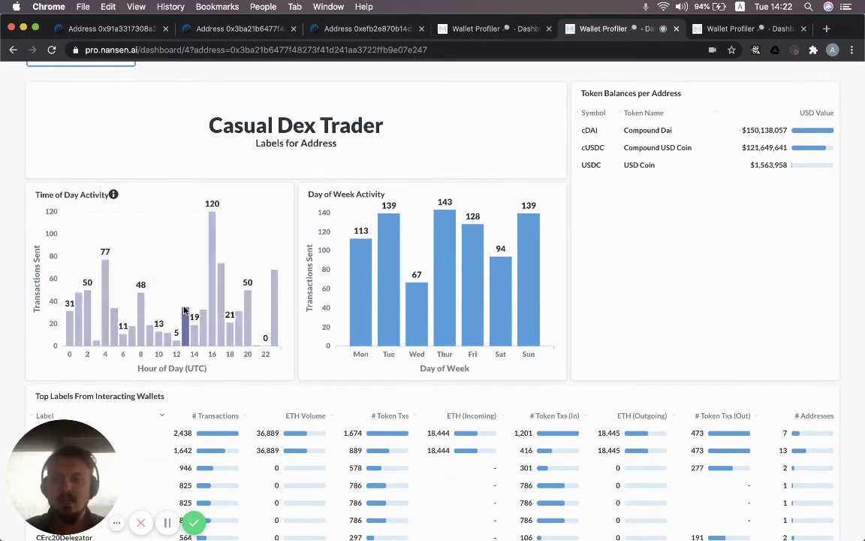
pyautogui.scroll(-2, 14, 273)
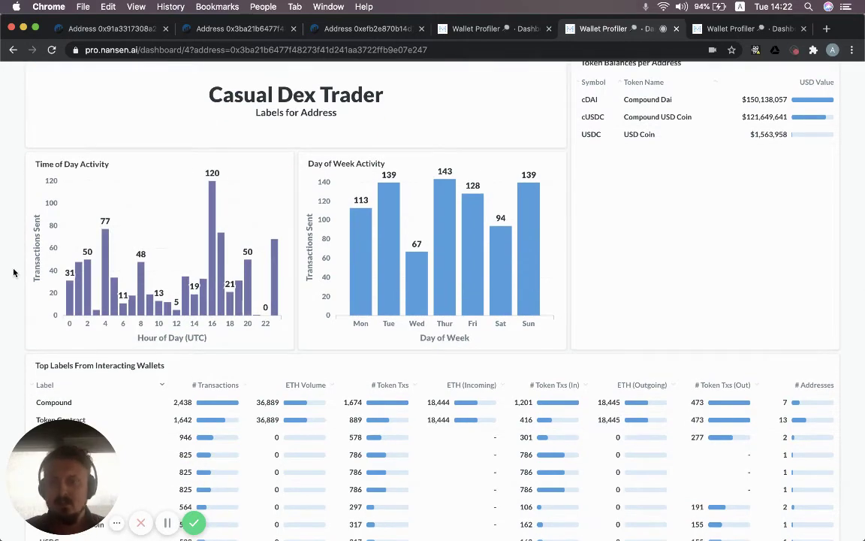
pyautogui.scroll(-1, 14, 273)
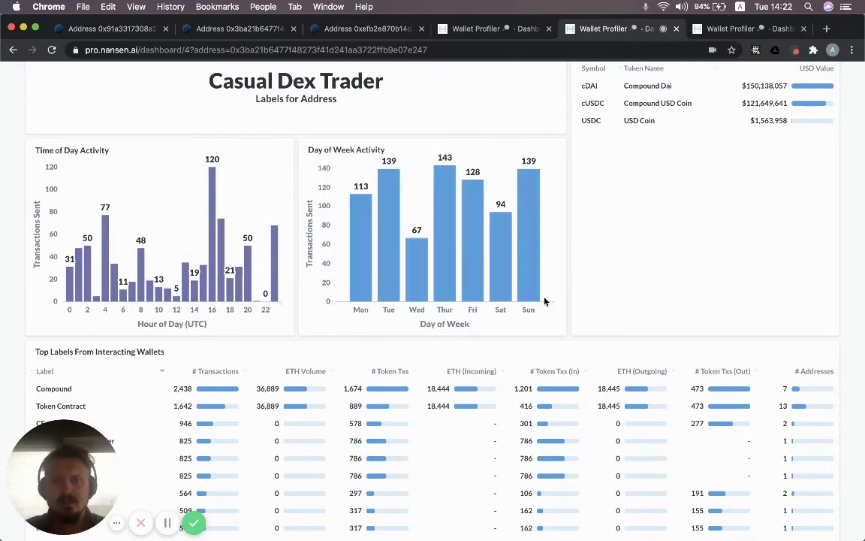
pyautogui.scroll(-10, 9, 340)
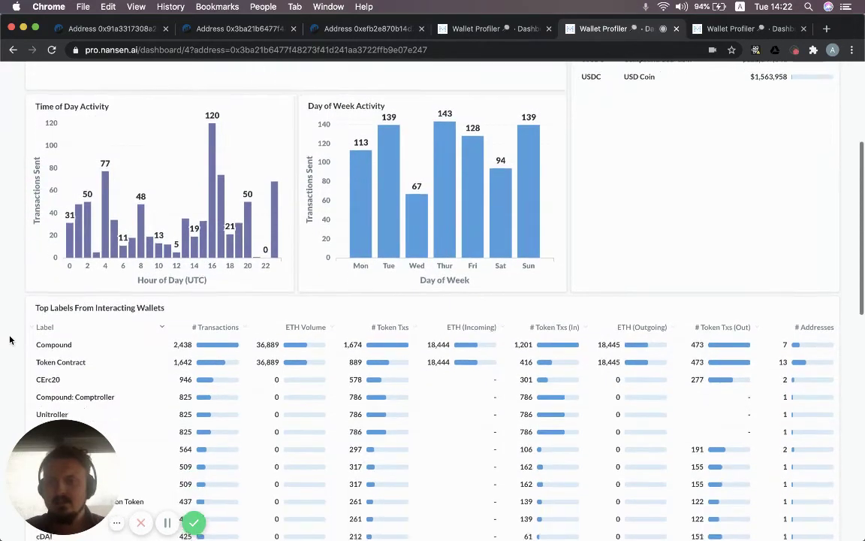
pyautogui.scroll(-3, 10, 340)
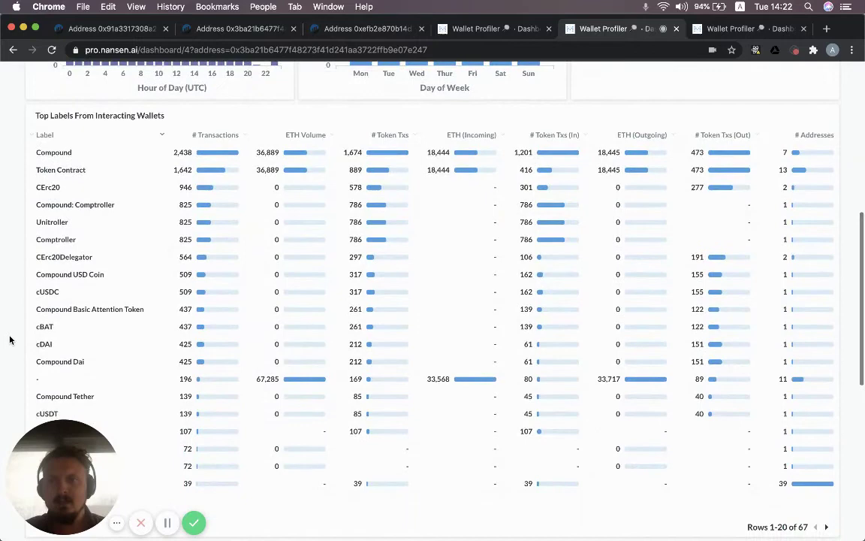
# Re-sort Top Labels by token Txs in/out and incoming ETH, ending on outgoing ETH, largest first
pyautogui.scroll(-1, 10, 340)
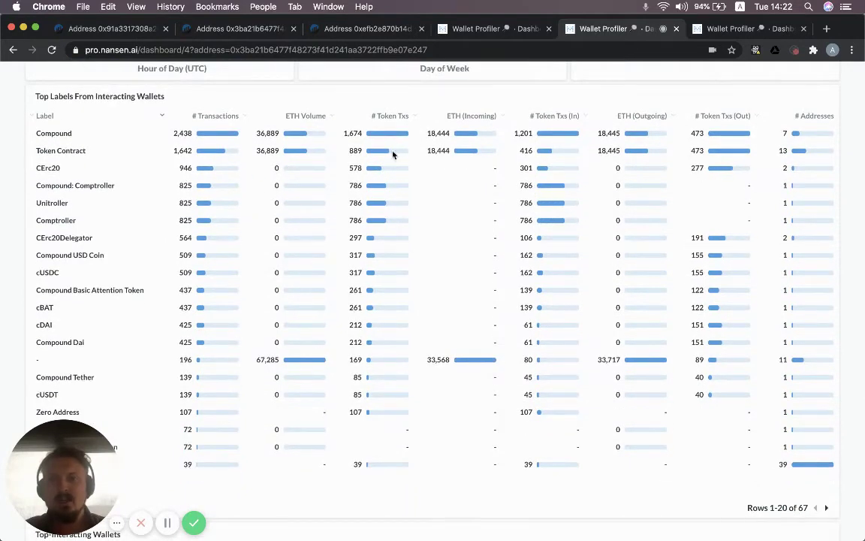
pyautogui.click(557, 116)
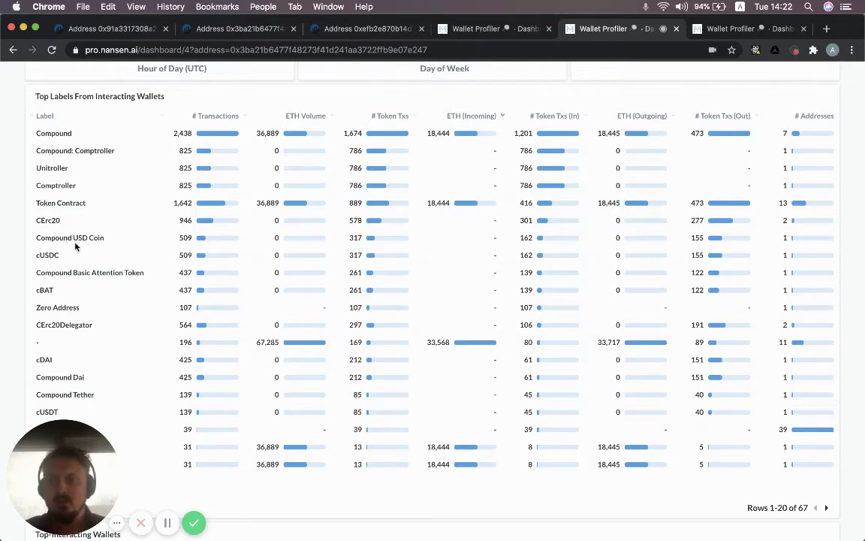
pyautogui.scroll(-1, 72, 233)
pyautogui.scroll(1, 75, 249)
pyautogui.click(724, 108)
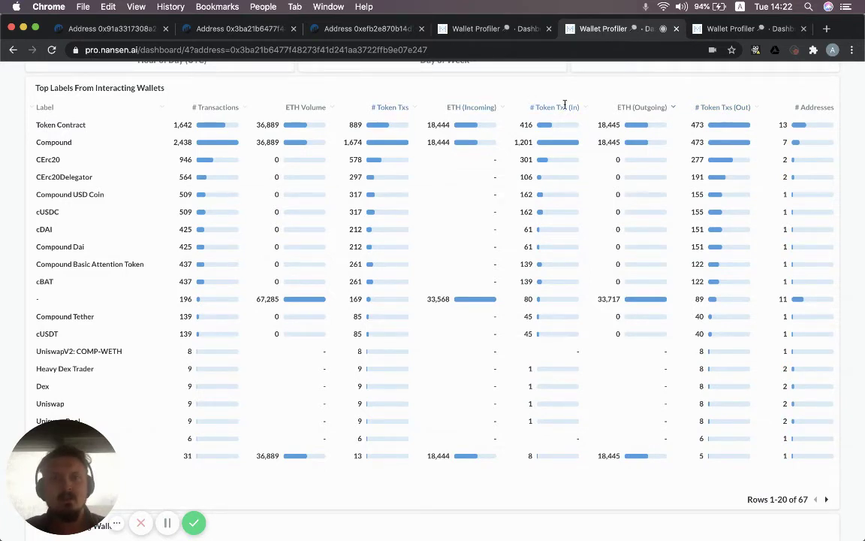
pyautogui.click(474, 107)
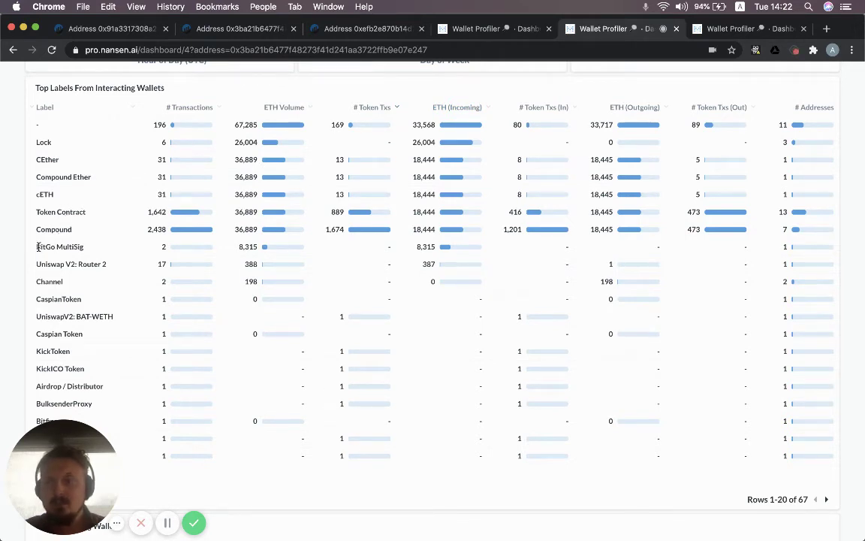
pyautogui.moveTo(85, 246); pyautogui.dragTo(35, 247)
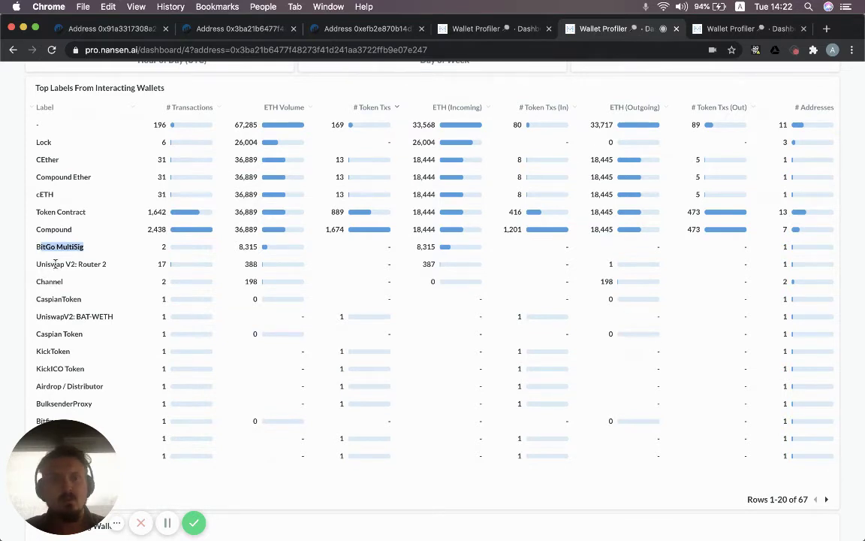
pyautogui.click(637, 107)
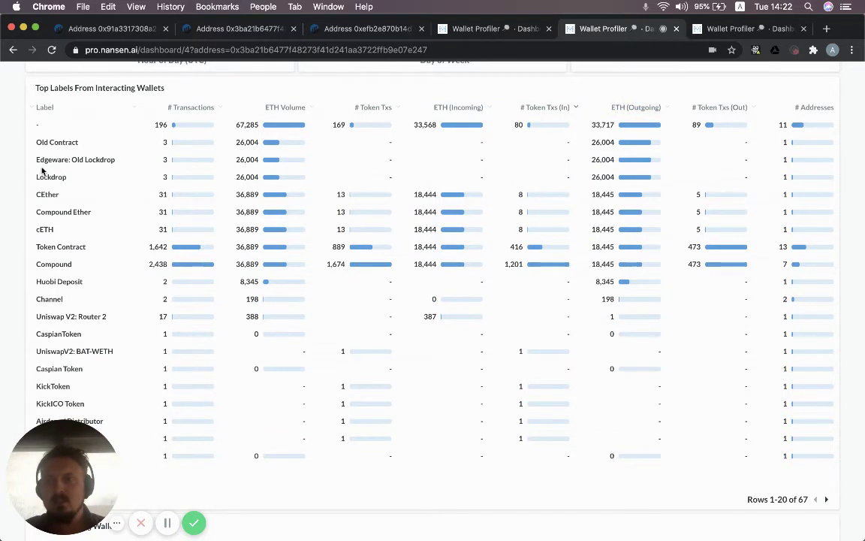
pyautogui.moveTo(34, 159); pyautogui.dragTo(63, 162)
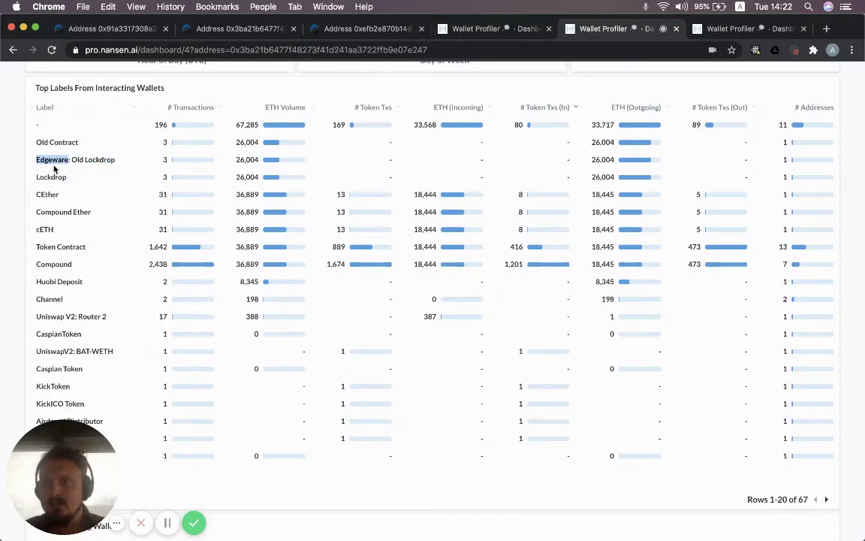
pyautogui.click(12, 226)
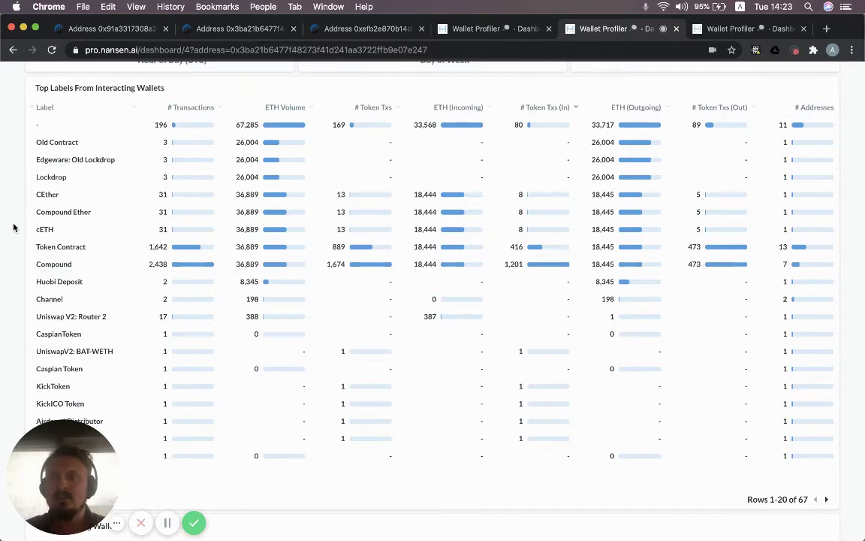
# Sort Top-Interacting Wallets by EthVol_in and highlight the BitGo MultiSig label
pyautogui.scroll(-1, 13, 226)
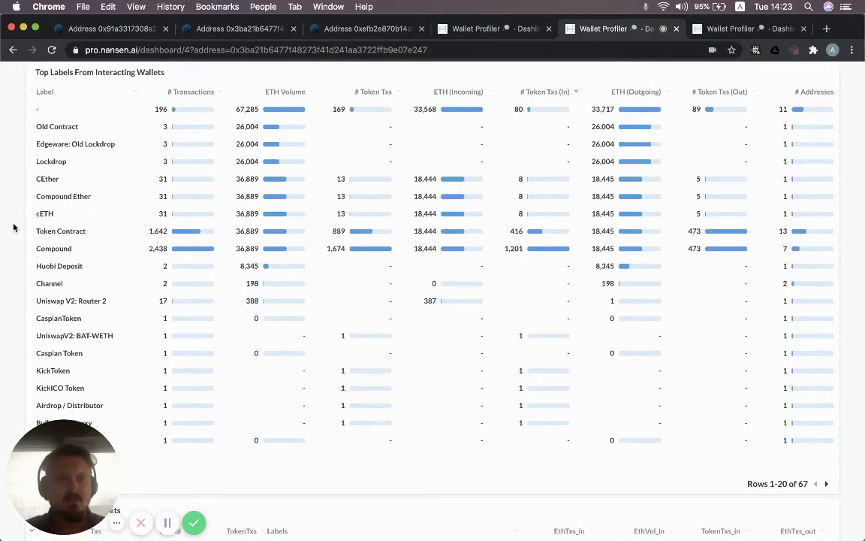
pyautogui.scroll(-10, 13, 226)
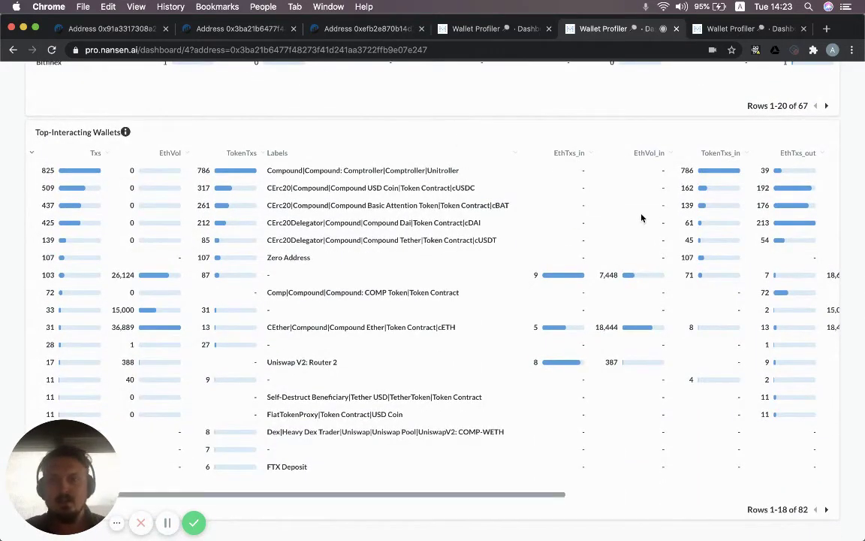
pyautogui.click(651, 153)
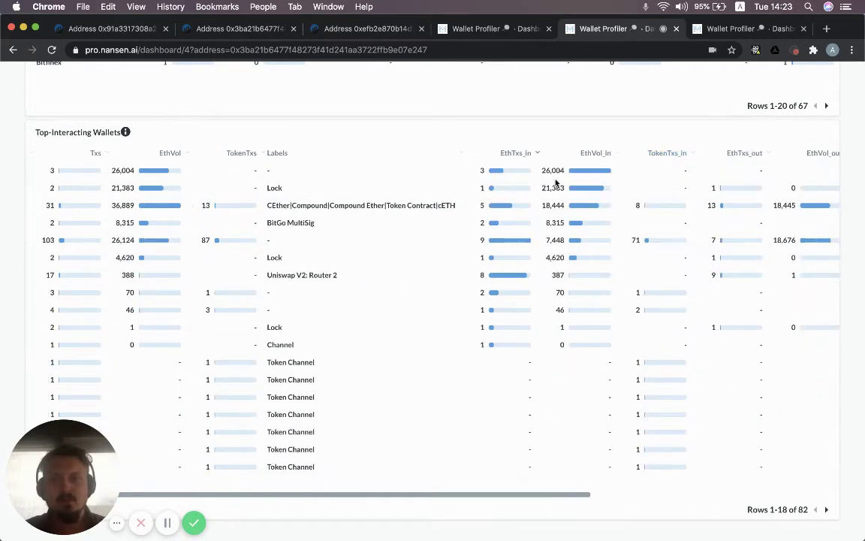
pyautogui.moveTo(255, 221); pyautogui.dragTo(318, 224)
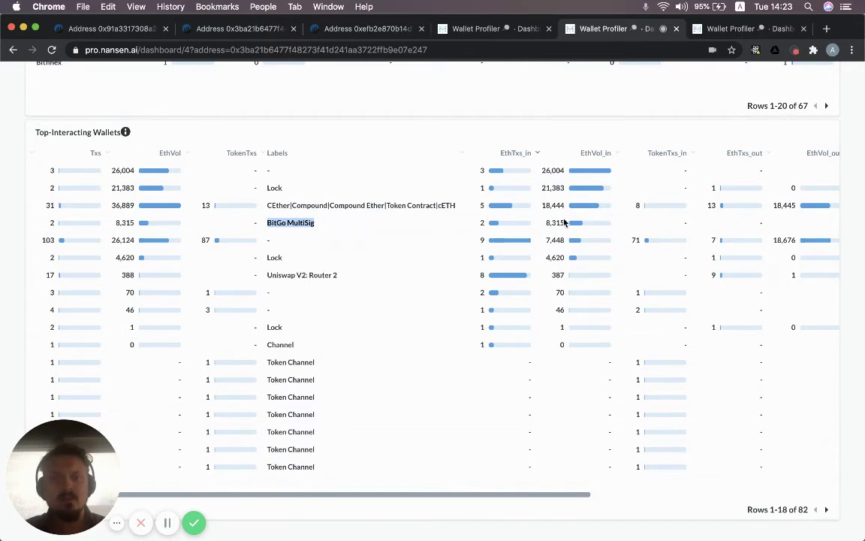
pyautogui.hscroll(10, 565, 222)
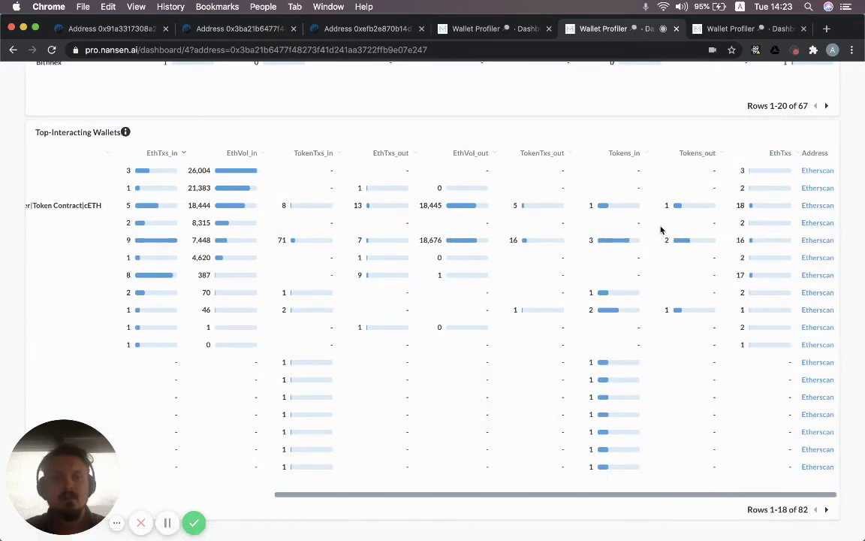
pyautogui.hscroll(-10, 646, 229)
pyautogui.click(262, 199)
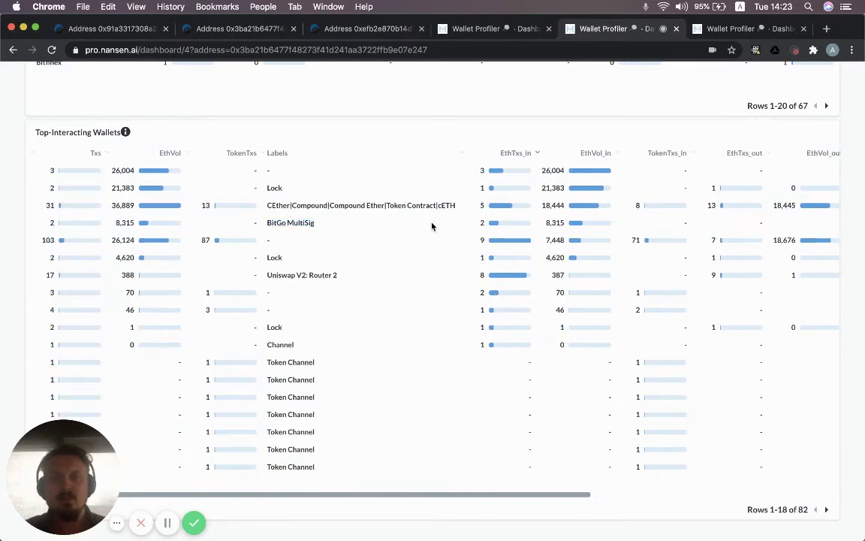
# Sort the wallets by EthVol_out, putting Edgeware: Old Lockdrop first at 26,004 ETH
pyautogui.click(700, 152)
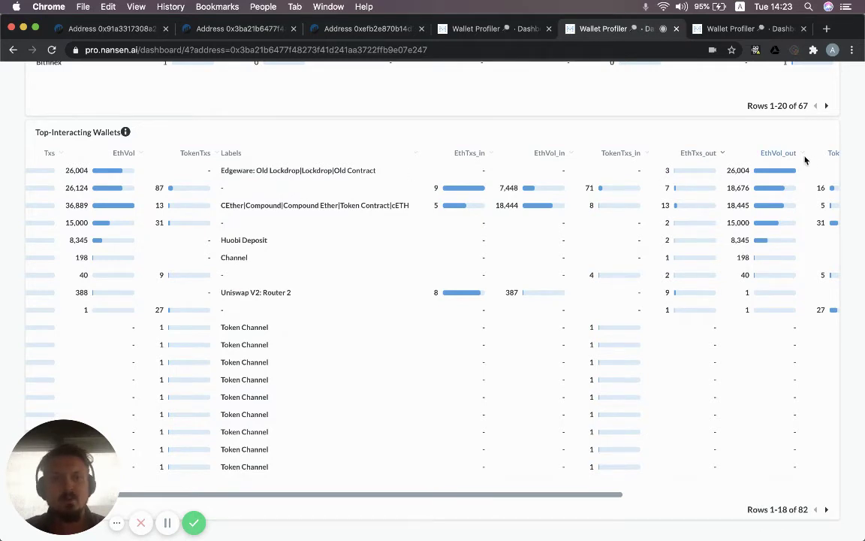
pyautogui.moveTo(230, 170); pyautogui.dragTo(384, 175)
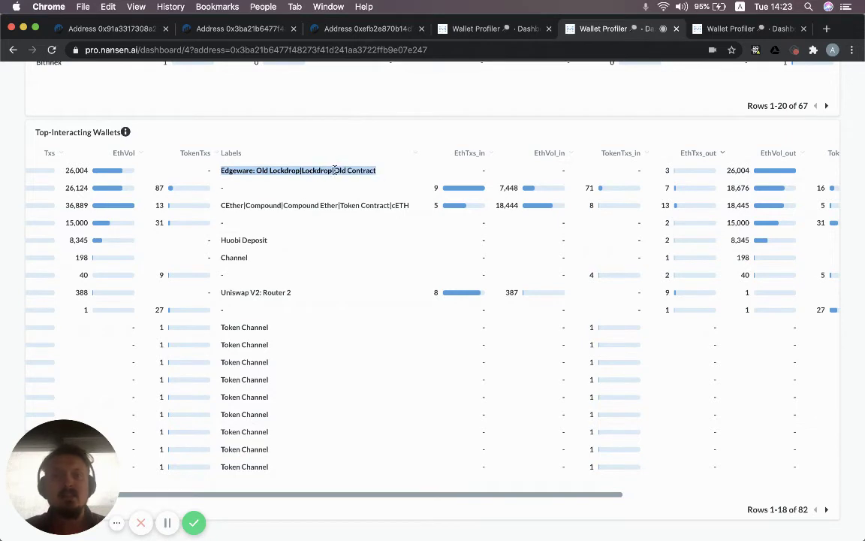
pyautogui.click(227, 170)
pyautogui.doubleClick(231, 170)
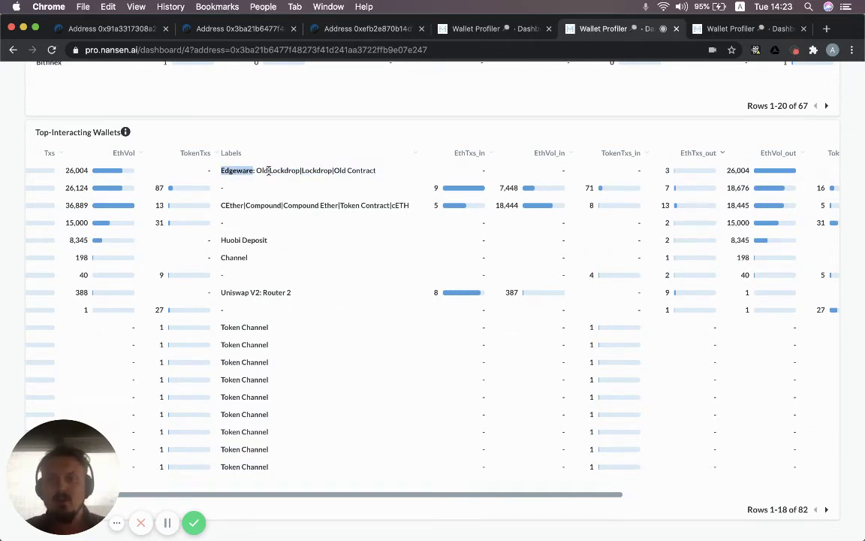
pyautogui.moveTo(256, 170); pyautogui.dragTo(289, 169)
pyautogui.click(292, 170)
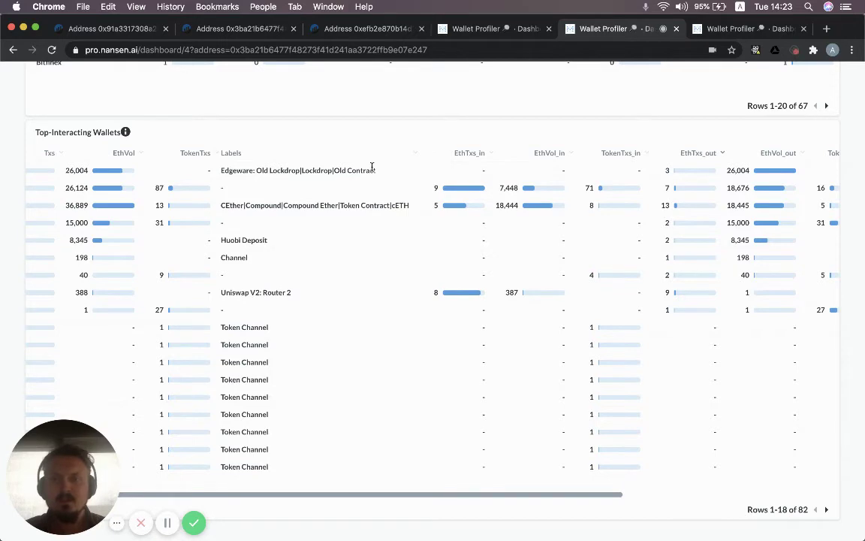
pyautogui.hscroll(-1, 353, 226)
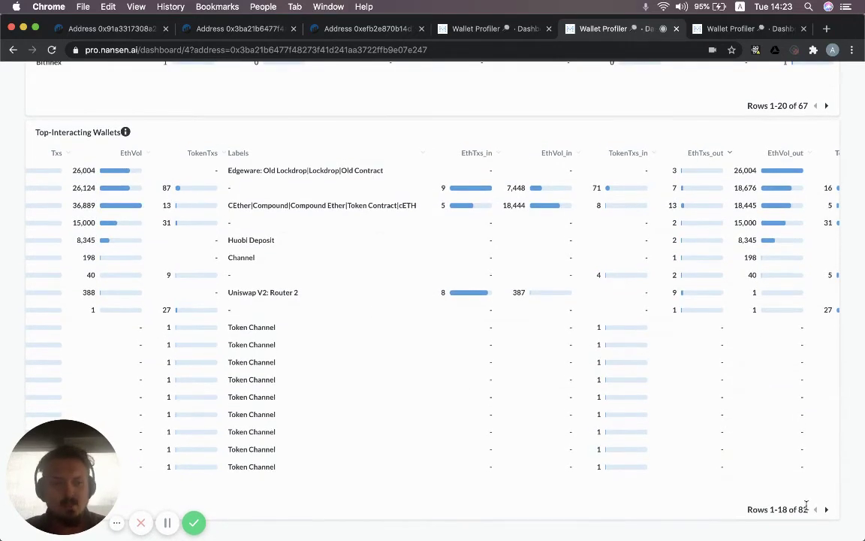
pyautogui.click(826, 510)
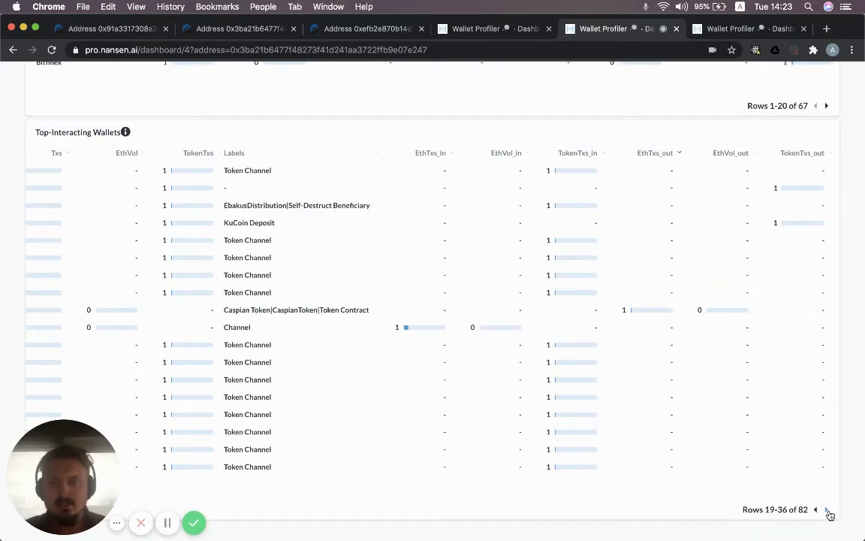
pyautogui.click(827, 510)
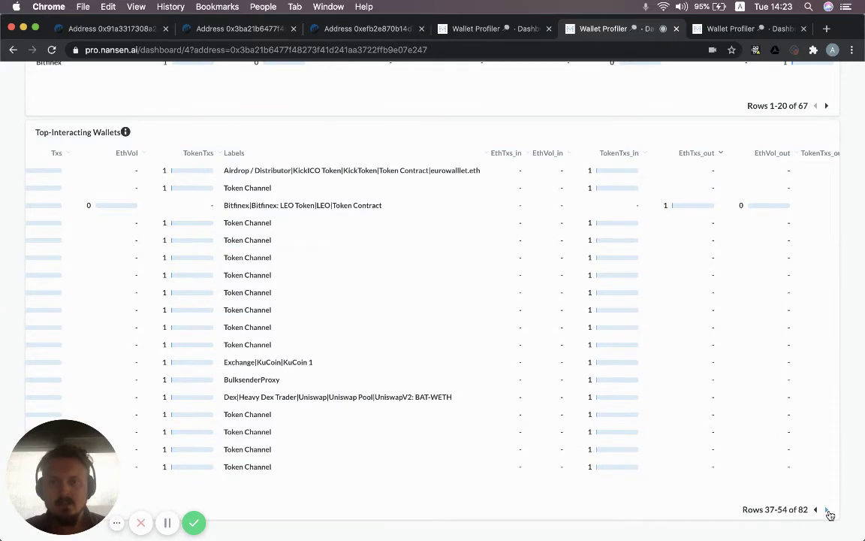
pyautogui.click(826, 510)
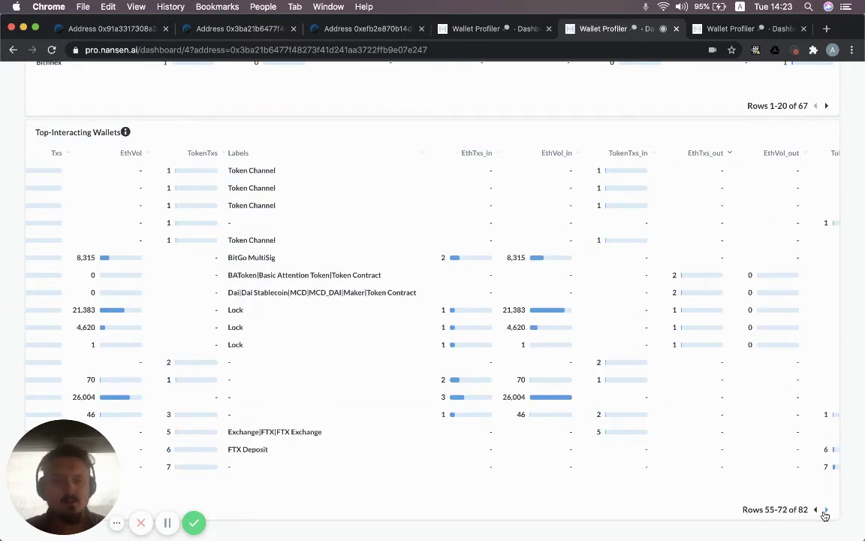
pyautogui.hscroll(3, 781, 447)
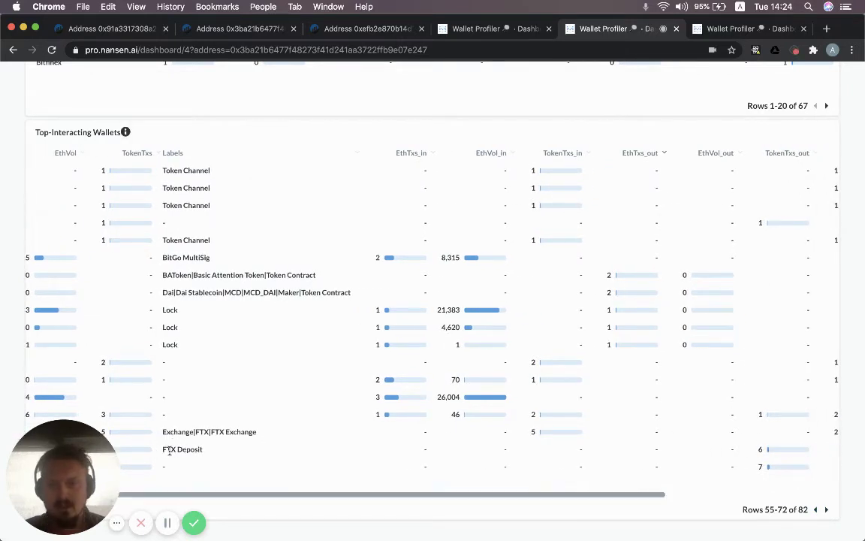
pyautogui.moveTo(162, 449); pyautogui.dragTo(203, 451)
pyautogui.click(216, 452)
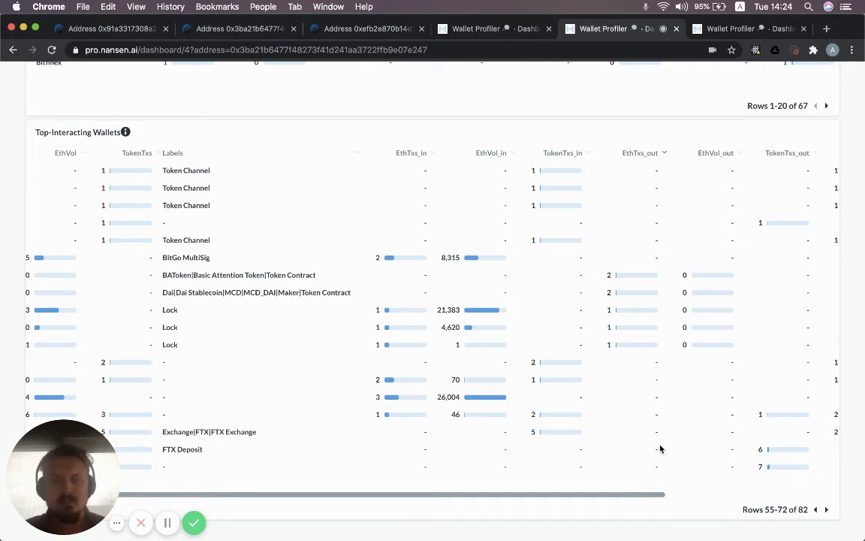
pyautogui.click(826, 509)
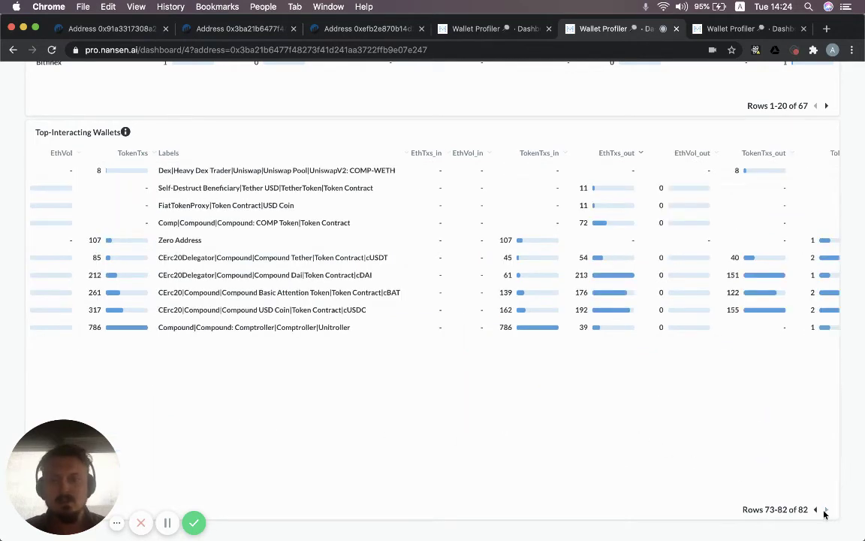
pyautogui.click(815, 510)
pyautogui.click(816, 510)
pyautogui.click(816, 510)
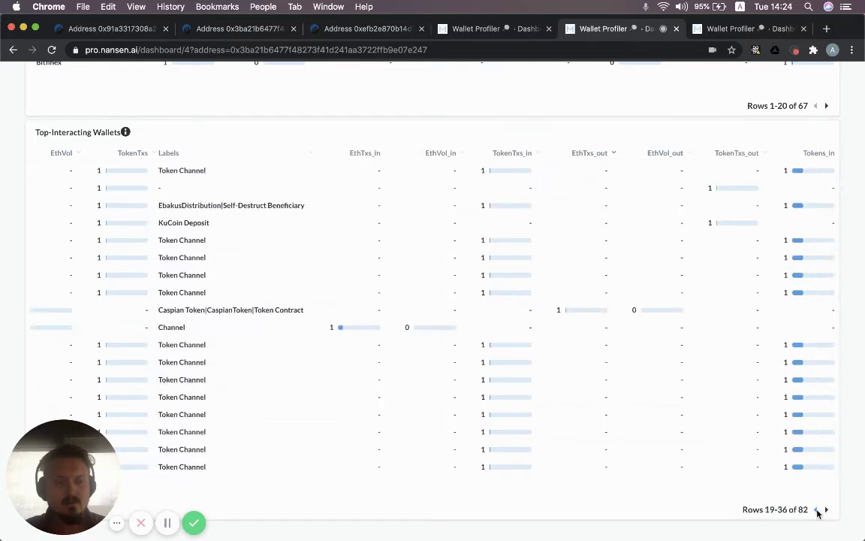
pyautogui.click(816, 509)
pyautogui.scroll(10, 6, 284)
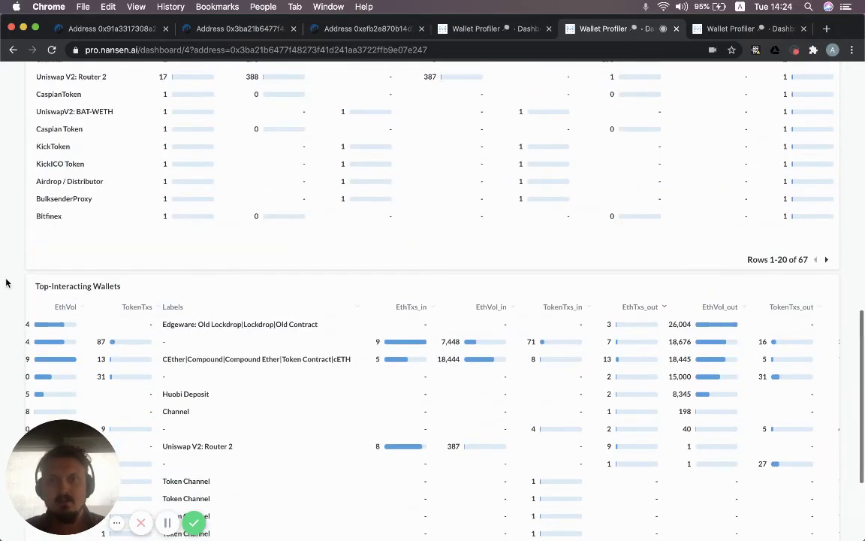
pyautogui.scroll(2, 6, 284)
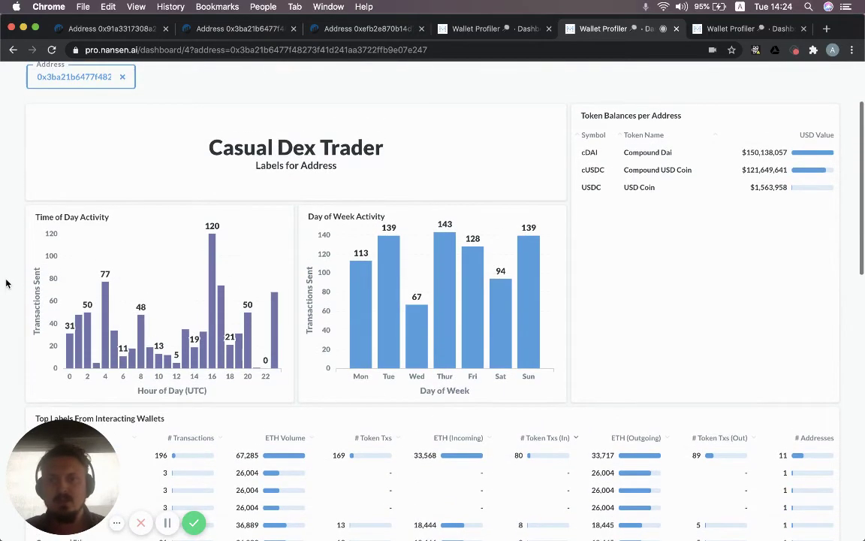
# Switch to the third address's Etherscan tab and review its 137,093.61 Ether balance and 20,731 transactions
pyautogui.click(367, 30)
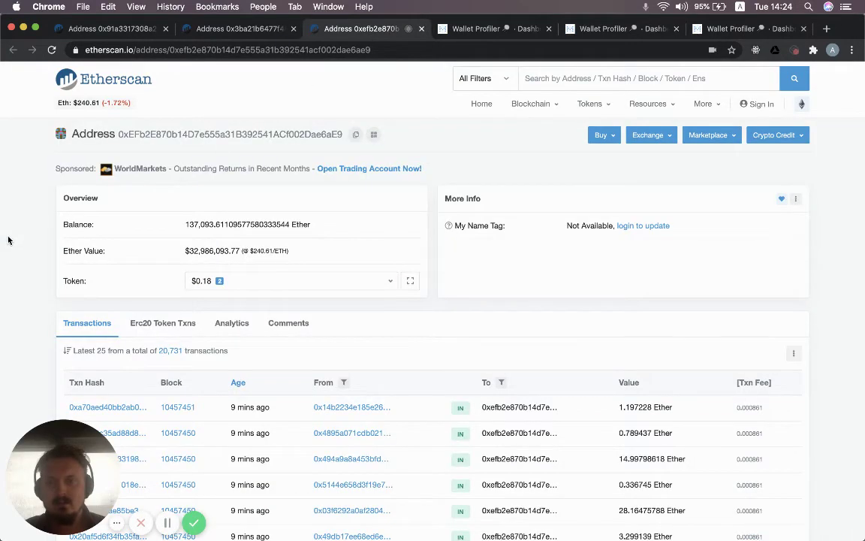
pyautogui.scroll(-5, 16, 241)
pyautogui.scroll(5, 16, 242)
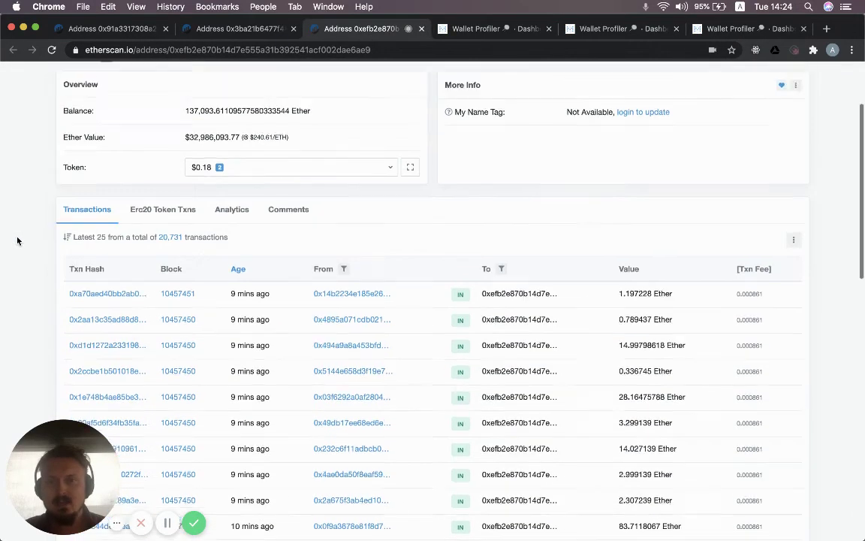
pyautogui.scroll(-1, 391, 109)
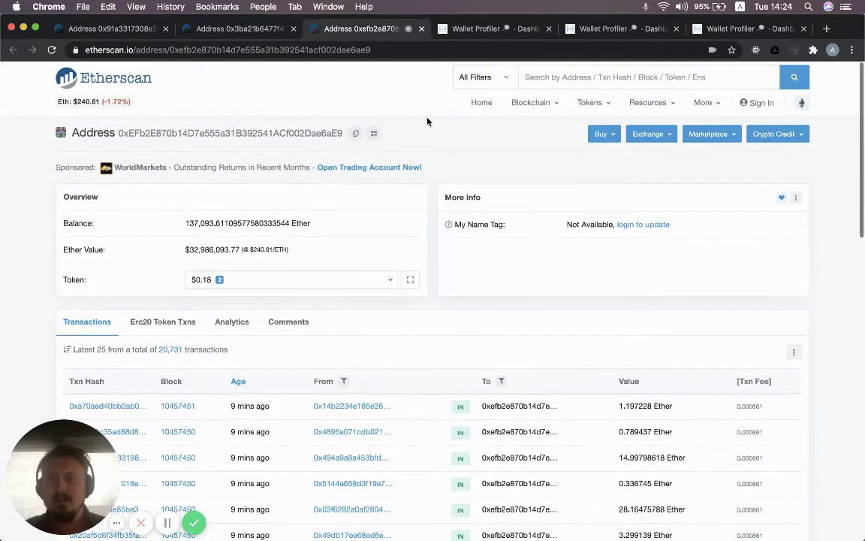
# Return to the third wallet's Wallet Profiler and scroll down to the Top Labels table, led by Exchange/Bithumb
pyautogui.click(741, 29)
pyautogui.scroll(15, 12, 216)
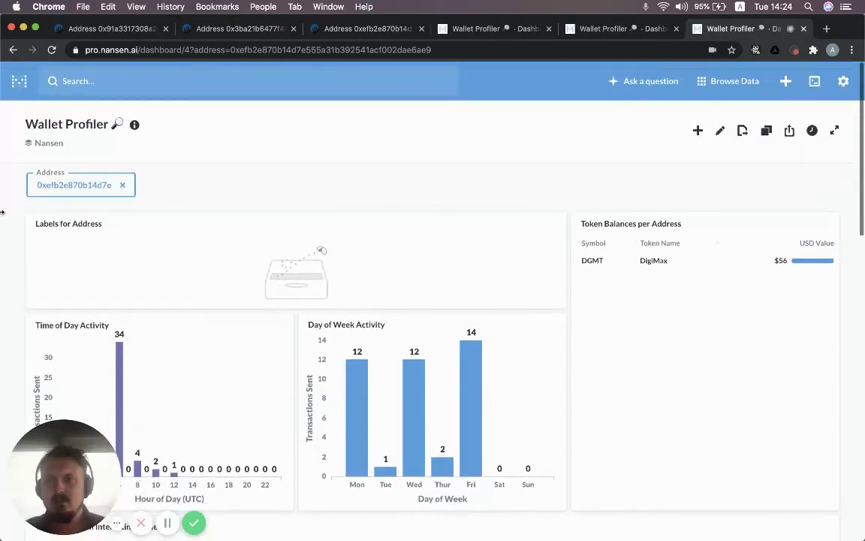
pyautogui.scroll(-1, 7, 238)
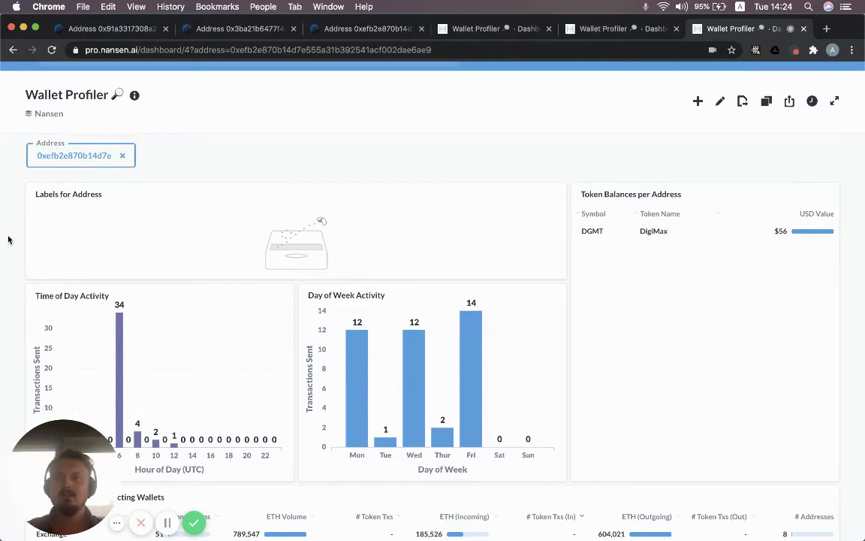
pyautogui.scroll(-1, 11, 237)
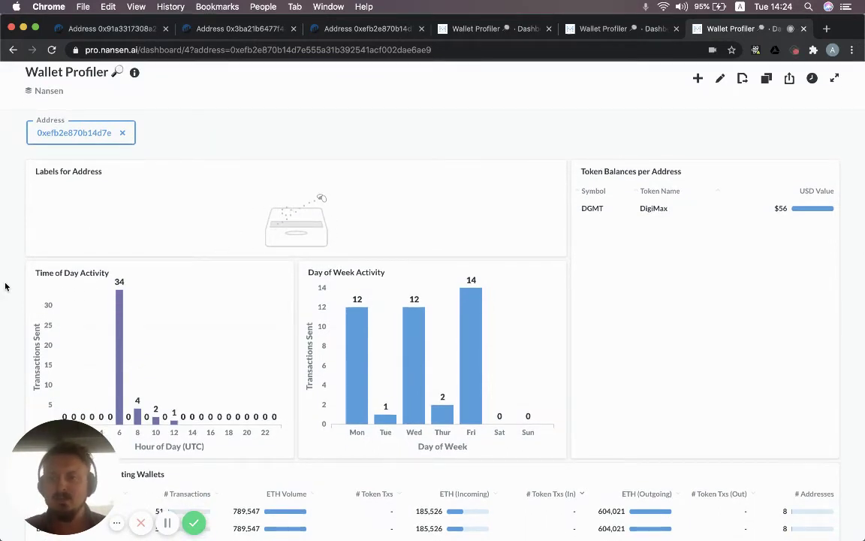
pyautogui.scroll(-2, 5, 286)
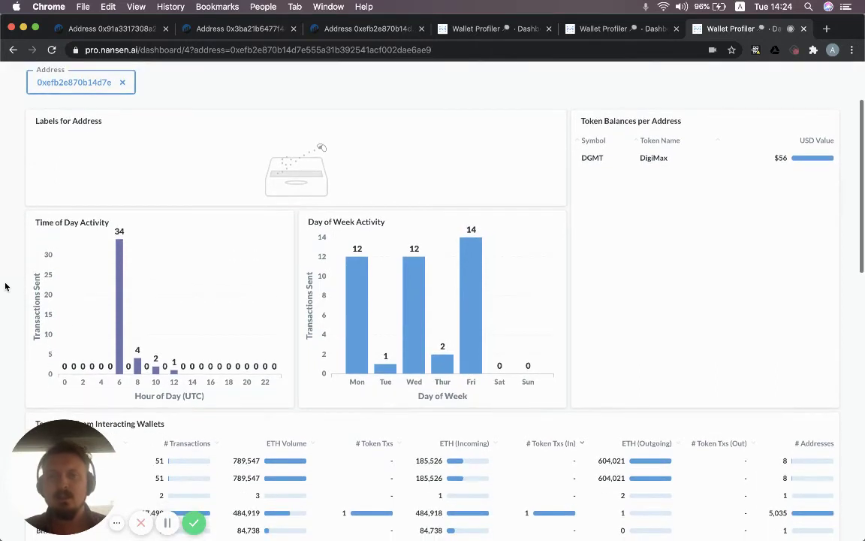
pyautogui.scroll(-1, 5, 286)
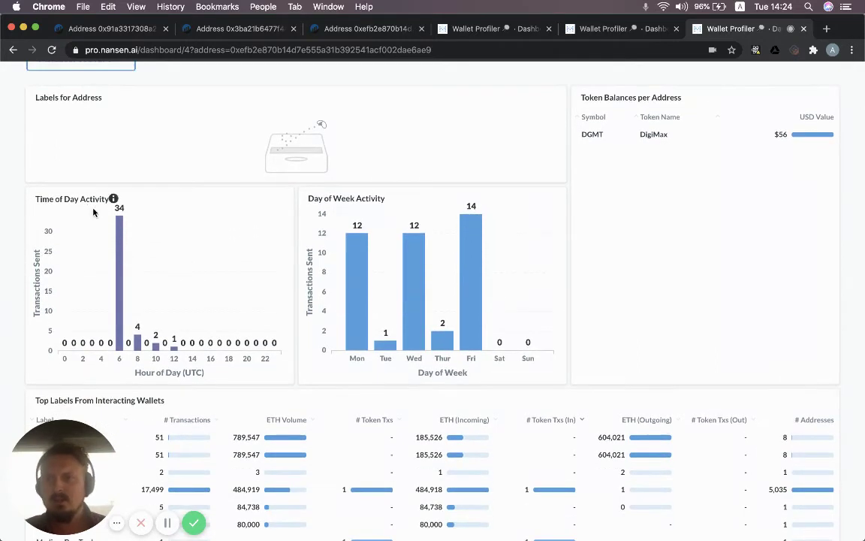
pyautogui.scroll(-2, 3, 288)
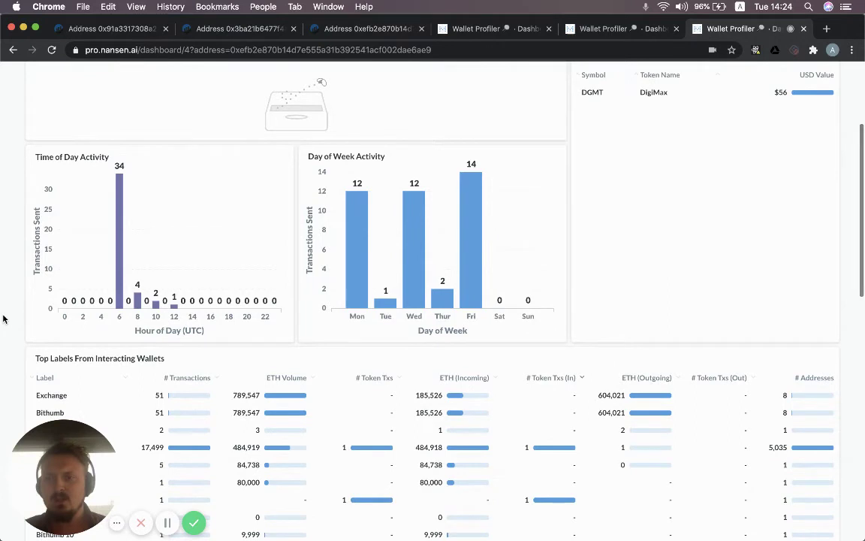
pyautogui.moveTo(118, 293)
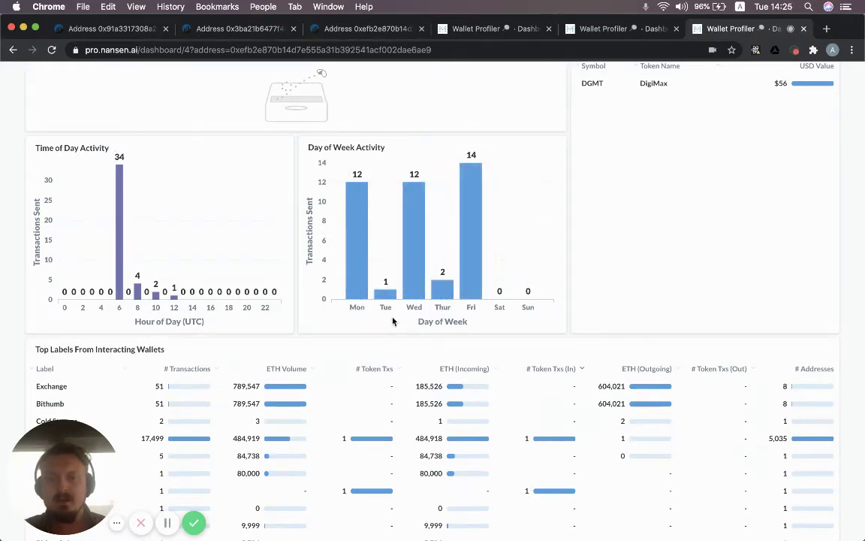
pyautogui.moveTo(474, 299)
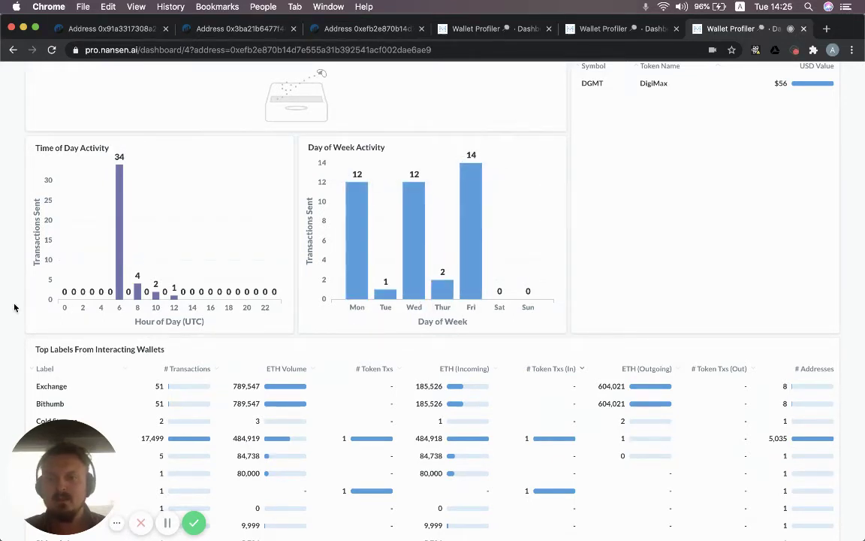
pyautogui.scroll(-2, 14, 306)
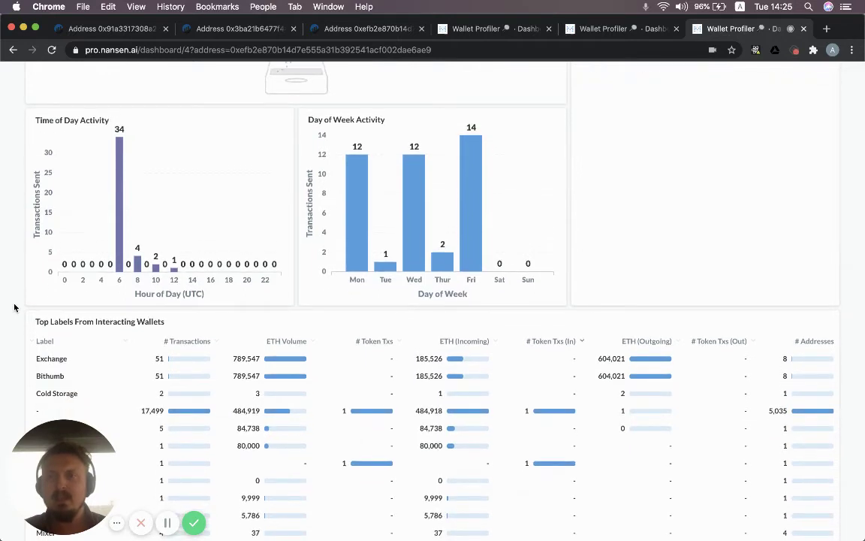
pyautogui.scroll(-1, 14, 307)
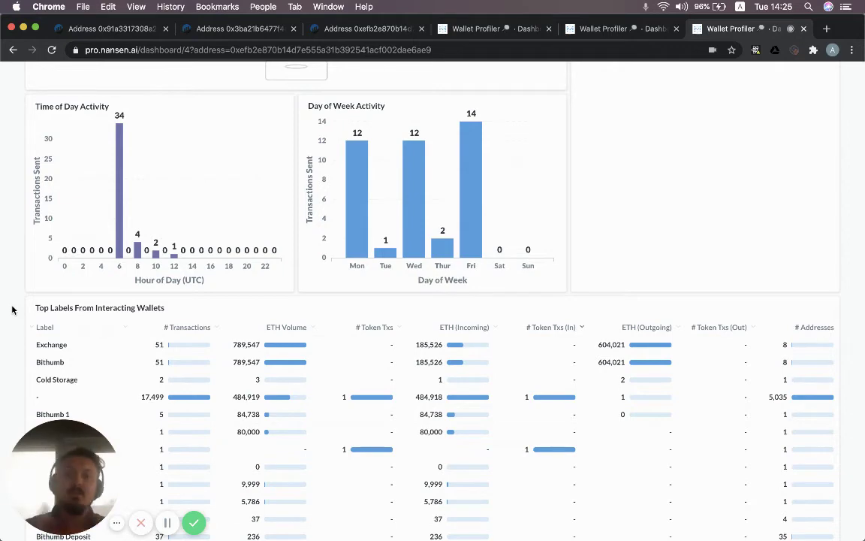
pyautogui.scroll(-2, 12, 308)
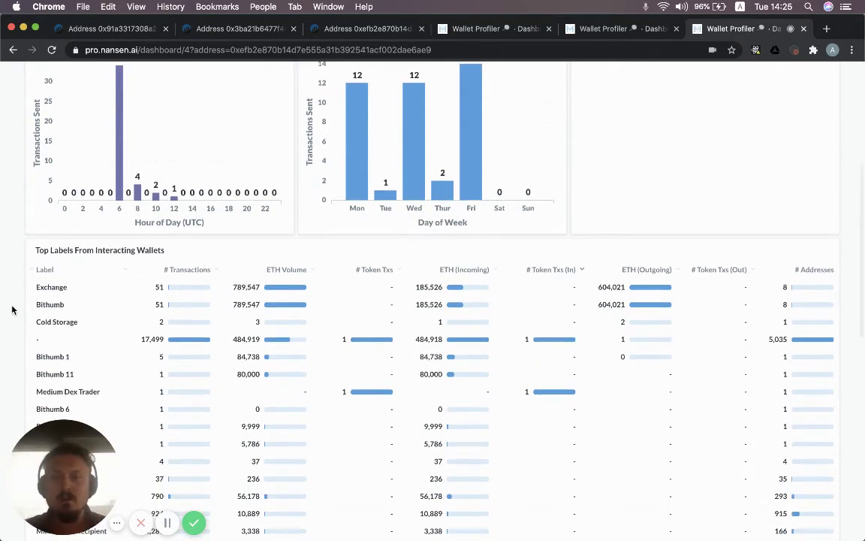
# Sort the Top Labels table by incoming ETH, highlighting the Bithumb and unlabelled dash rows
pyautogui.scroll(-3, 12, 308)
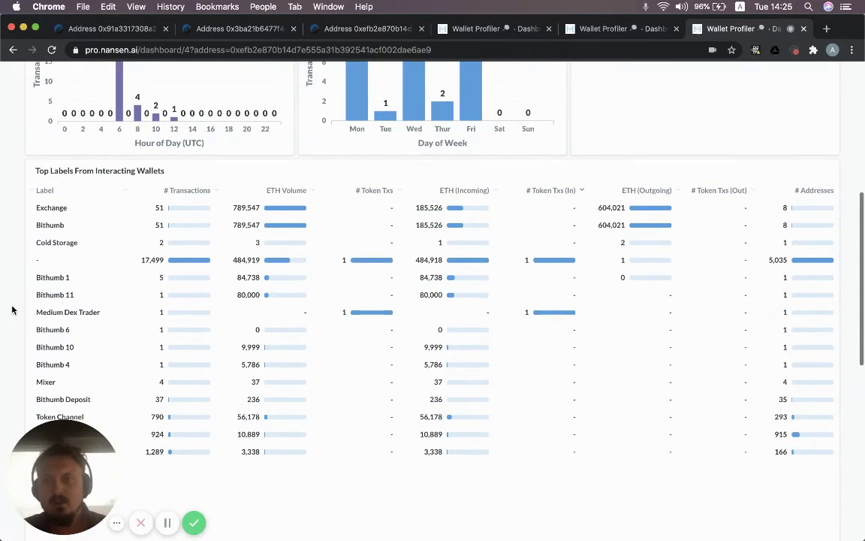
pyautogui.click(475, 192)
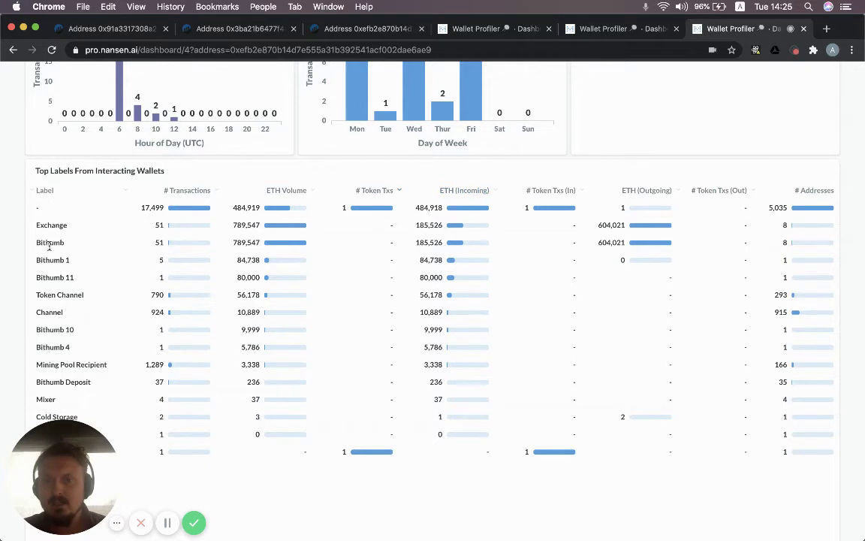
pyautogui.moveTo(35, 242); pyautogui.dragTo(73, 246)
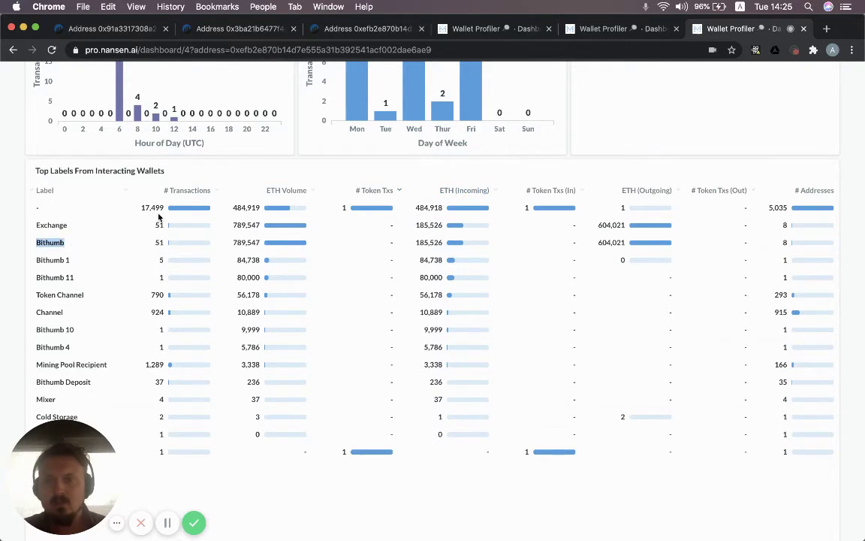
pyautogui.moveTo(33, 204); pyautogui.dragTo(46, 212)
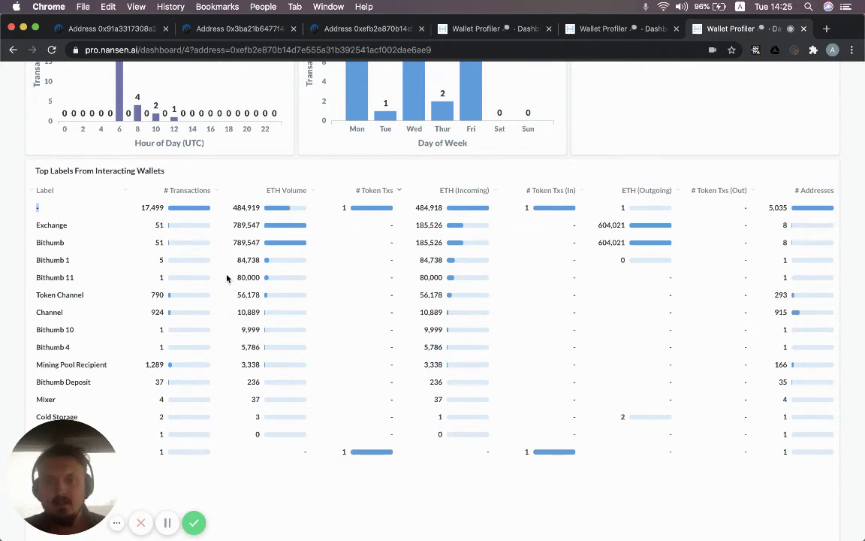
# Re-sort the labels by outgoing ETH, highlighting Bithumb's 604,021 value, then scroll down to Mining Pool Recipient
pyautogui.click(649, 190)
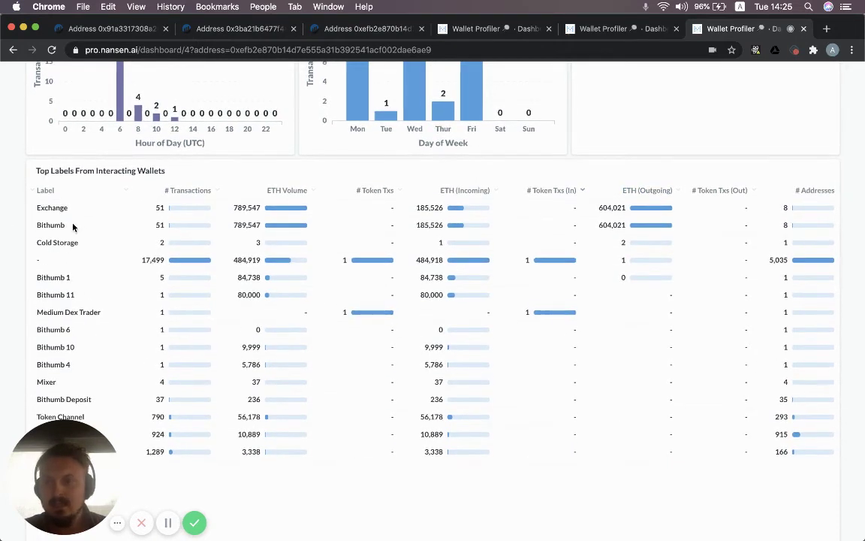
pyautogui.doubleClick(51, 224)
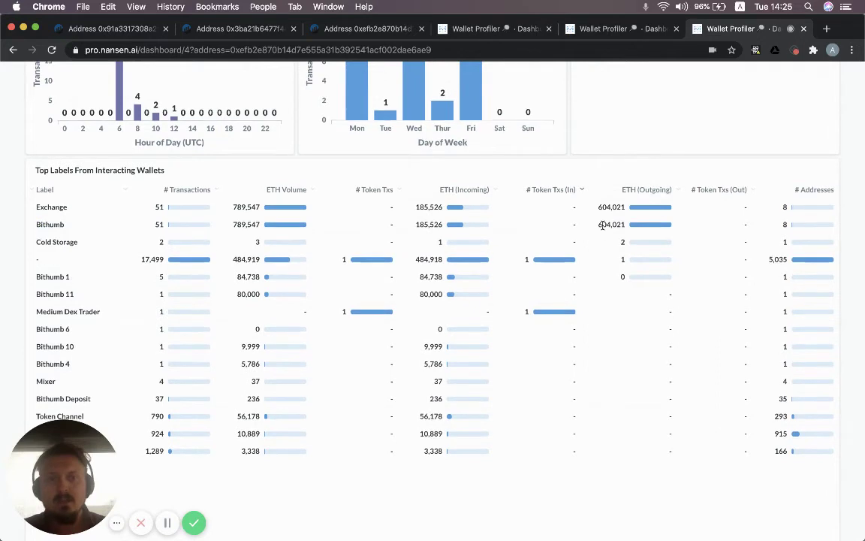
pyautogui.moveTo(599, 225); pyautogui.dragTo(625, 226)
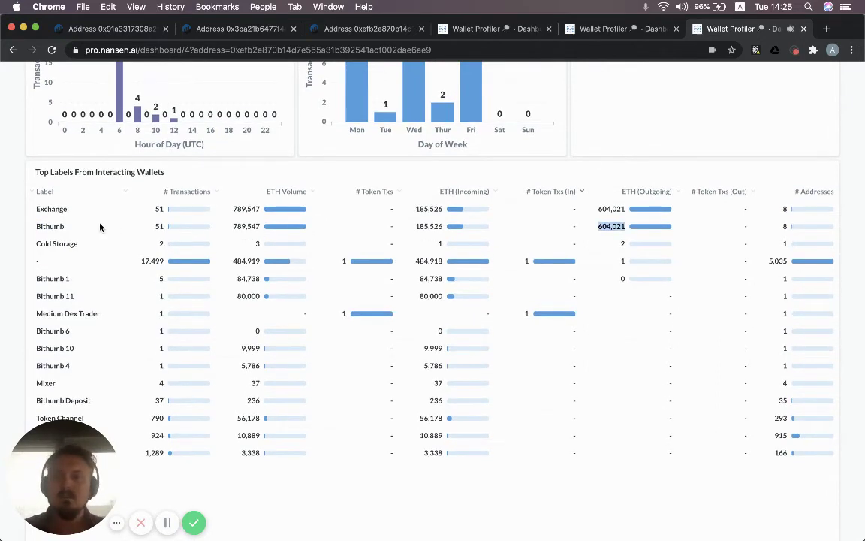
pyautogui.doubleClick(49, 226)
pyautogui.scroll(-1, 75, 229)
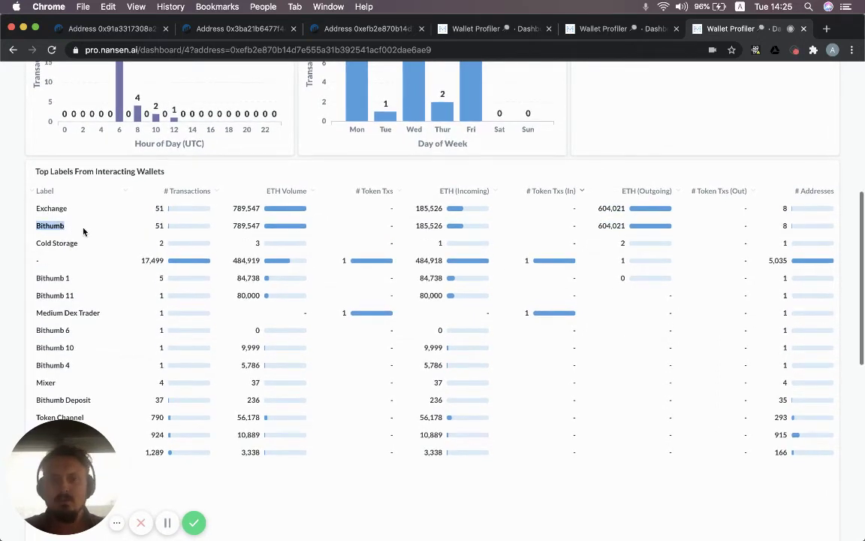
pyautogui.click(10, 251)
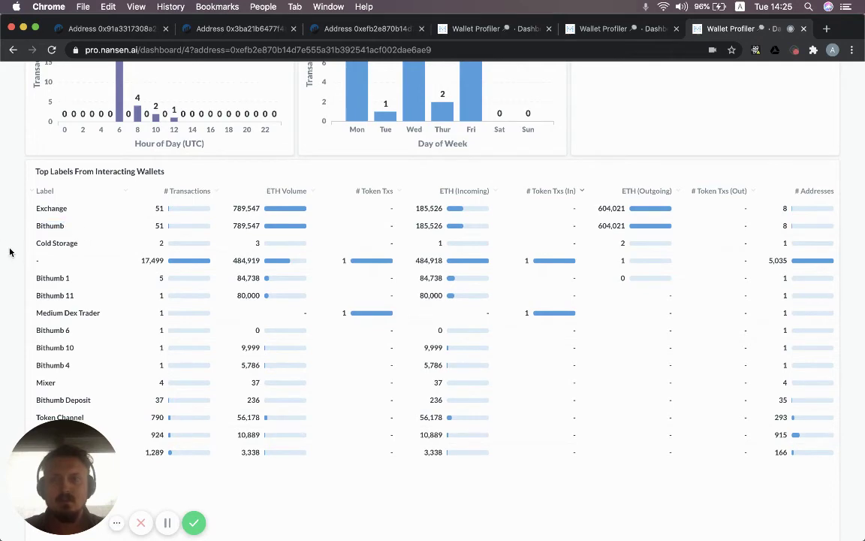
pyautogui.scroll(-2, 10, 252)
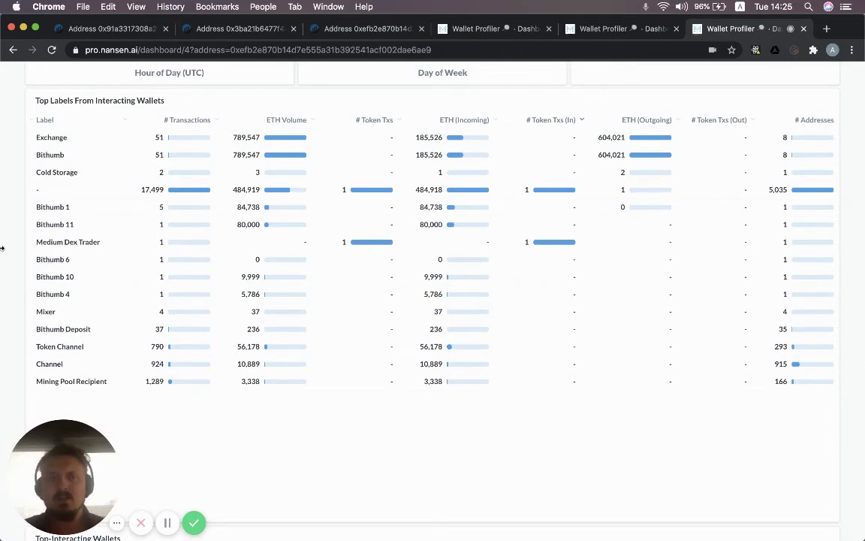
pyautogui.scroll(-5, 2, 247)
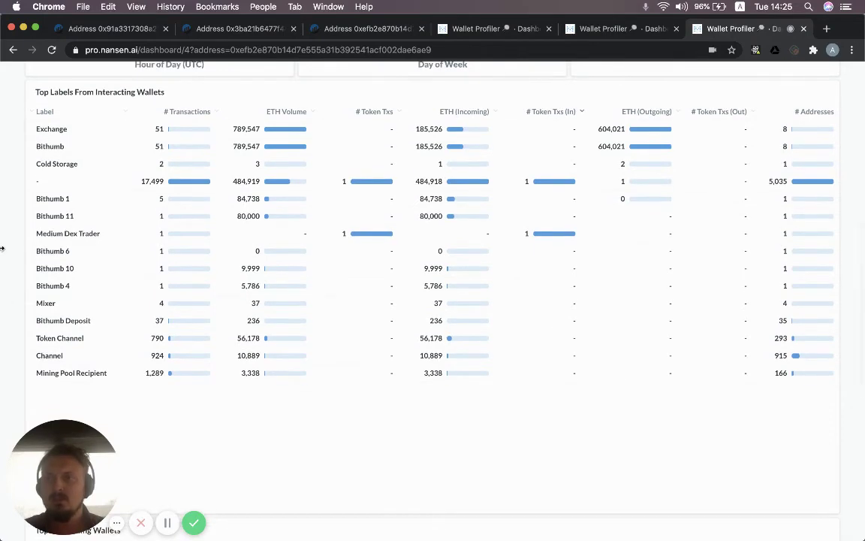
# Sort the Top-Interacting Wallets table by incoming ETH volume so Bithumb 1 leads at 84,738
pyautogui.scroll(-3, 2, 248)
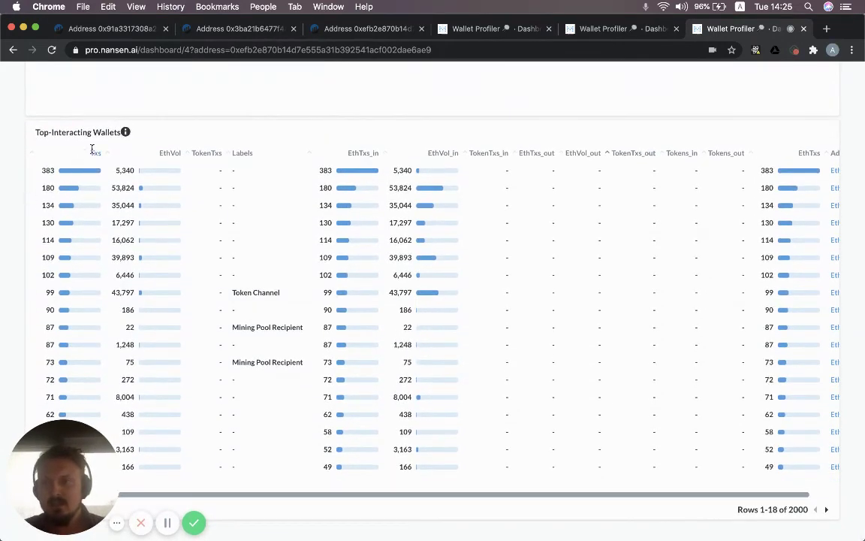
pyautogui.click(95, 150)
pyautogui.click(96, 151)
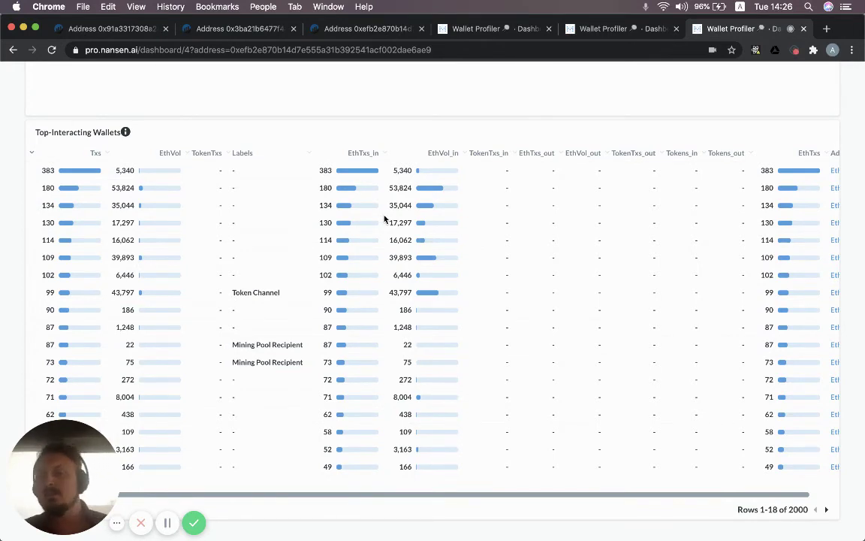
pyautogui.click(442, 154)
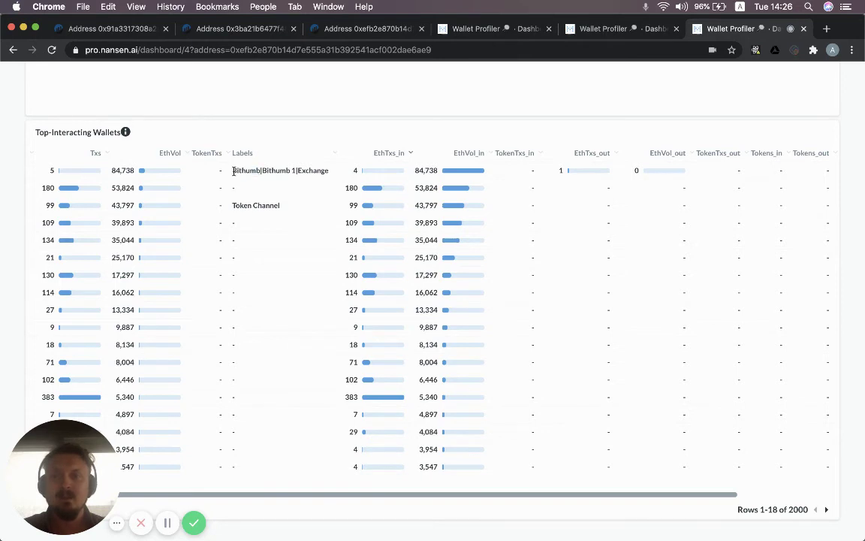
# Sort the Top-Interacting Wallets by outgoing ETH volume, putting the Bithumb|Exchange wallet first
pyautogui.moveTo(234, 171); pyautogui.dragTo(325, 171)
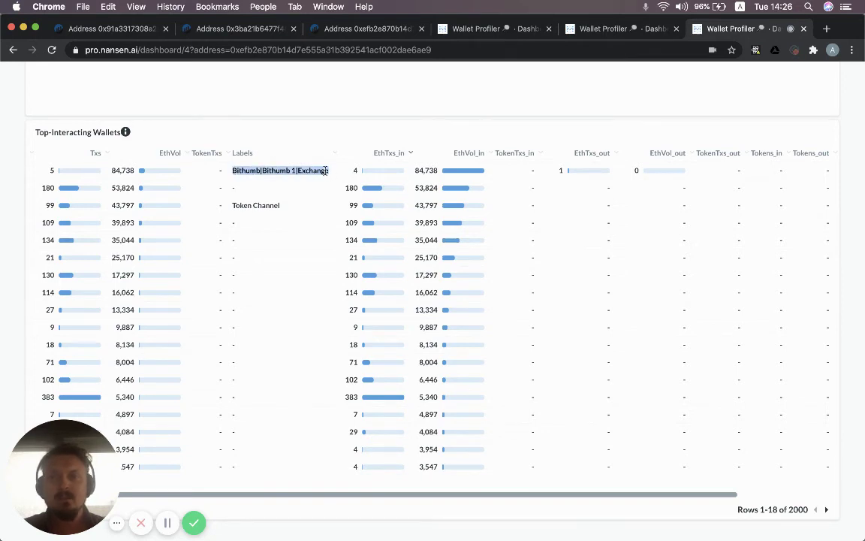
pyautogui.click(325, 170)
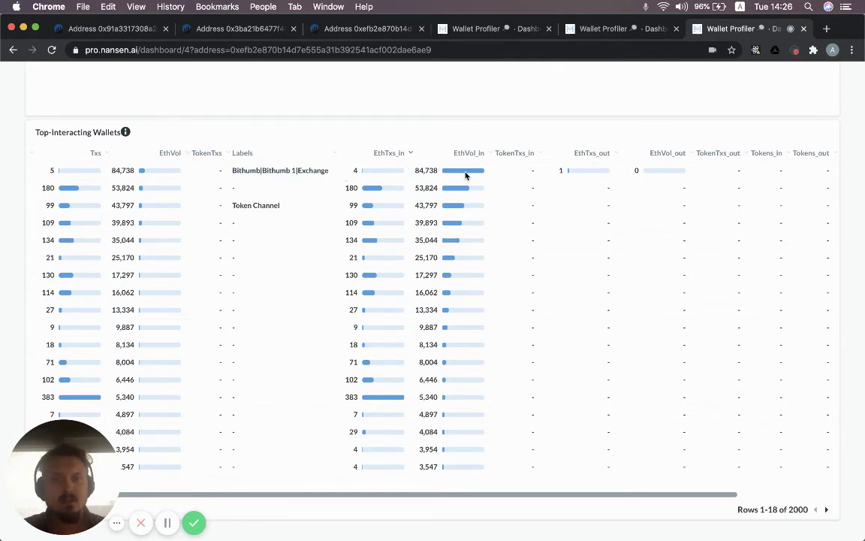
pyautogui.click(666, 153)
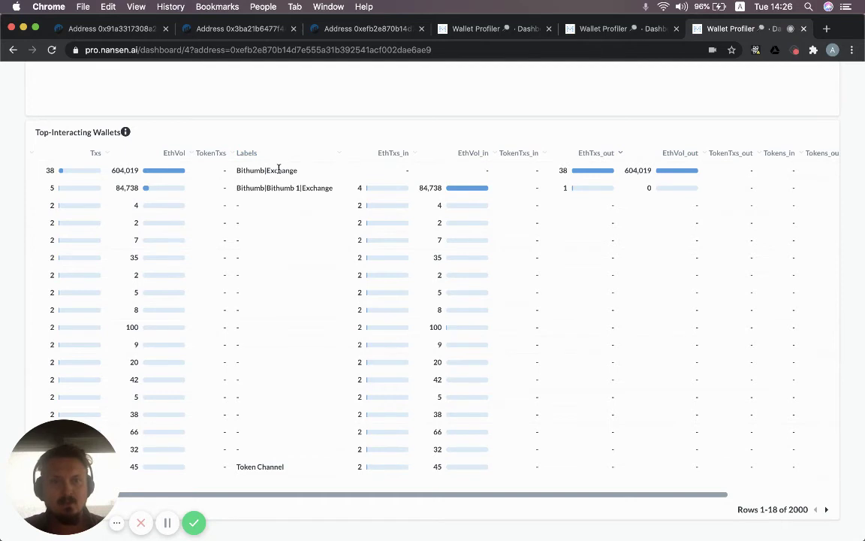
pyautogui.tripleClick(244, 170)
pyautogui.click(298, 173)
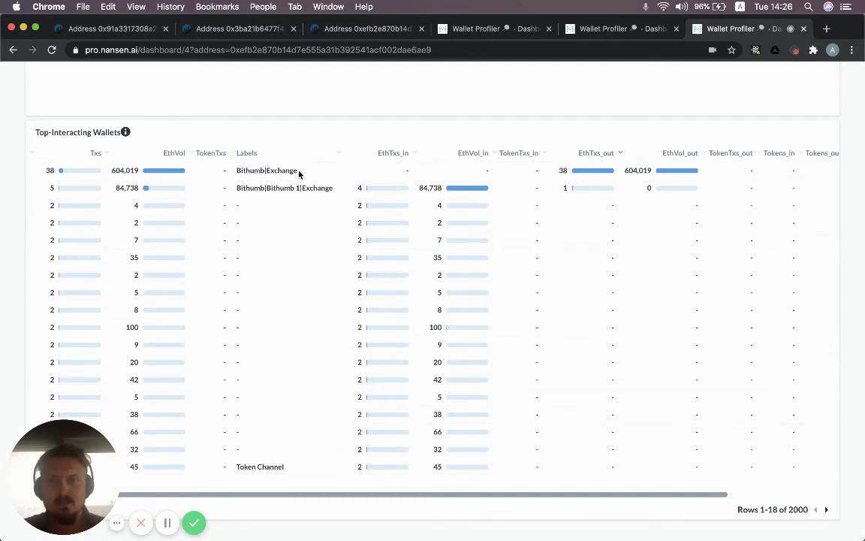
# Inspect the second row's Bithumb|Bithumb 1|Exchange labels and its 84,738 incoming ETH volume
pyautogui.moveTo(237, 189); pyautogui.dragTo(331, 187)
pyautogui.click(319, 189)
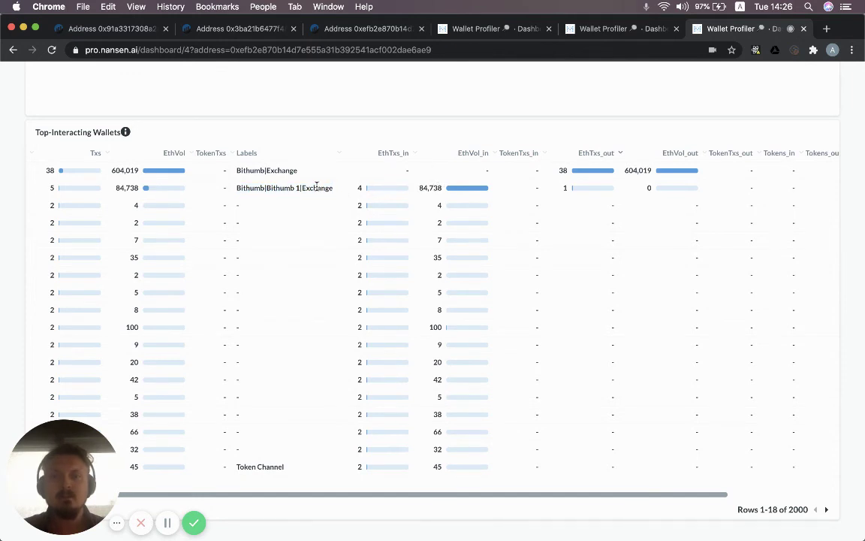
pyautogui.moveTo(334, 188); pyautogui.dragTo(292, 188)
pyautogui.doubleClick(278, 188)
pyautogui.click(253, 175)
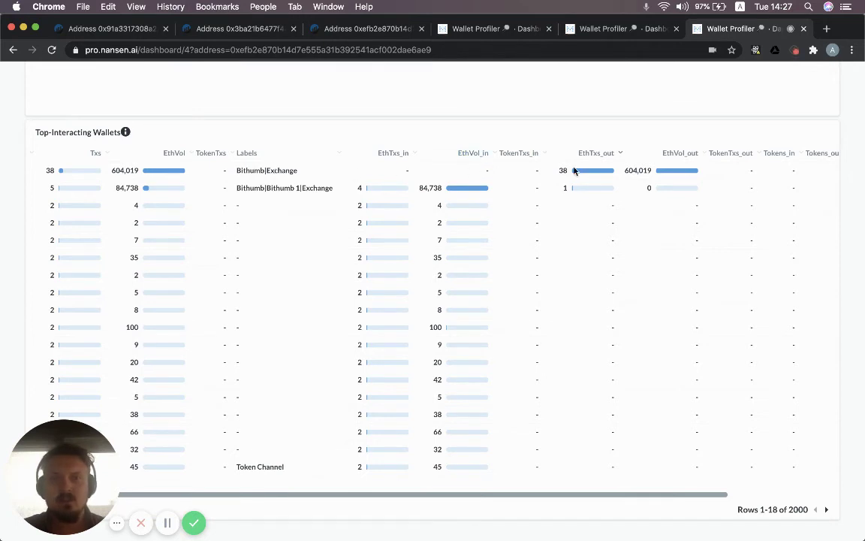
pyautogui.doubleClick(421, 188)
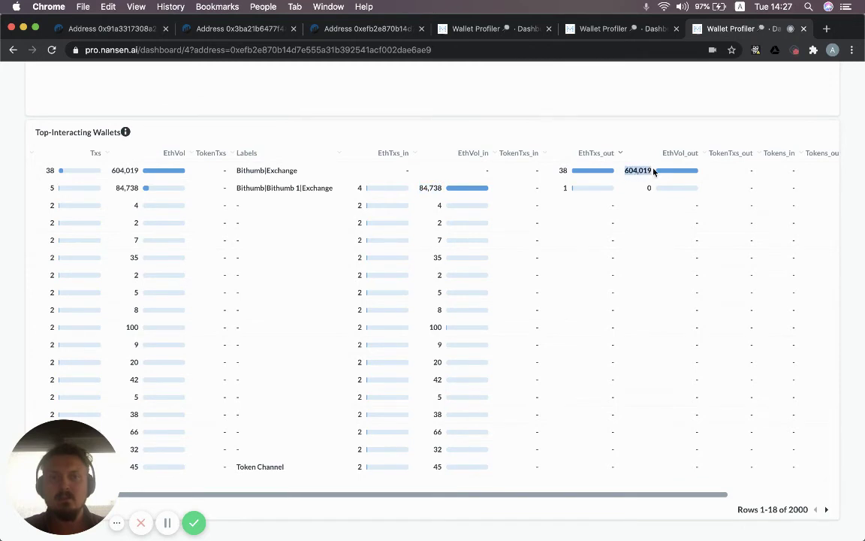
# Toggle the sort to incoming then back to outgoing ETH volume, highlighting the top Bithumb|Exchange label
pyautogui.click(474, 154)
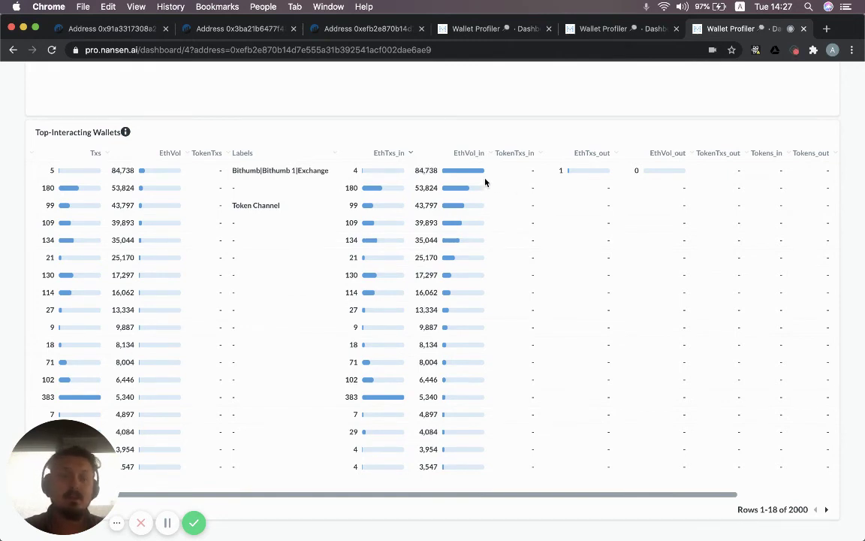
pyautogui.click(659, 154)
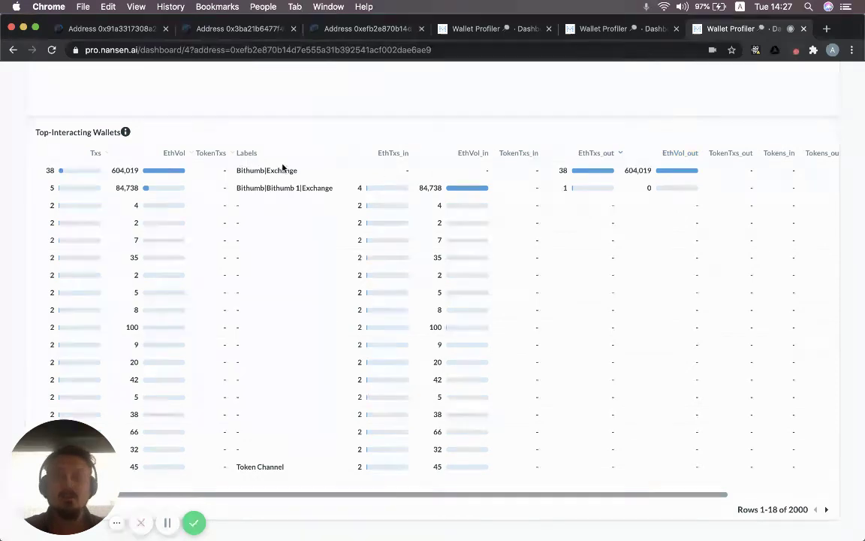
pyautogui.moveTo(237, 171); pyautogui.dragTo(304, 173)
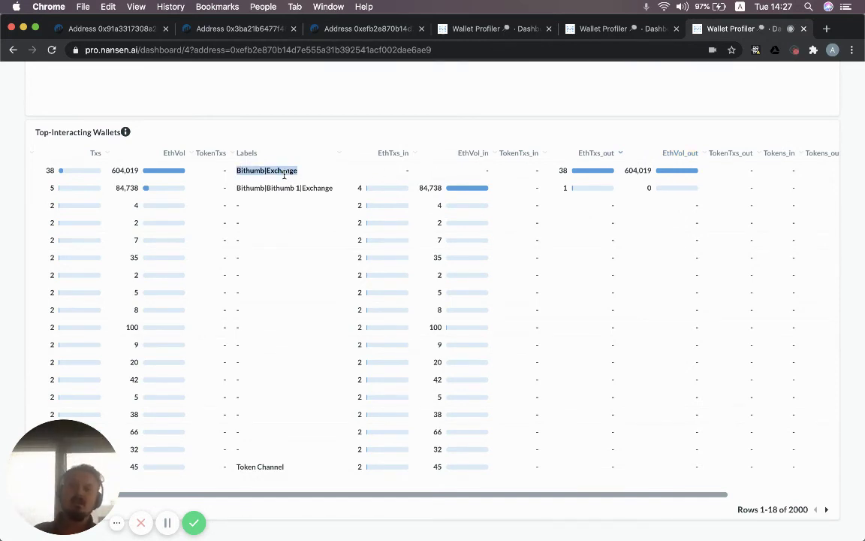
pyautogui.click(282, 172)
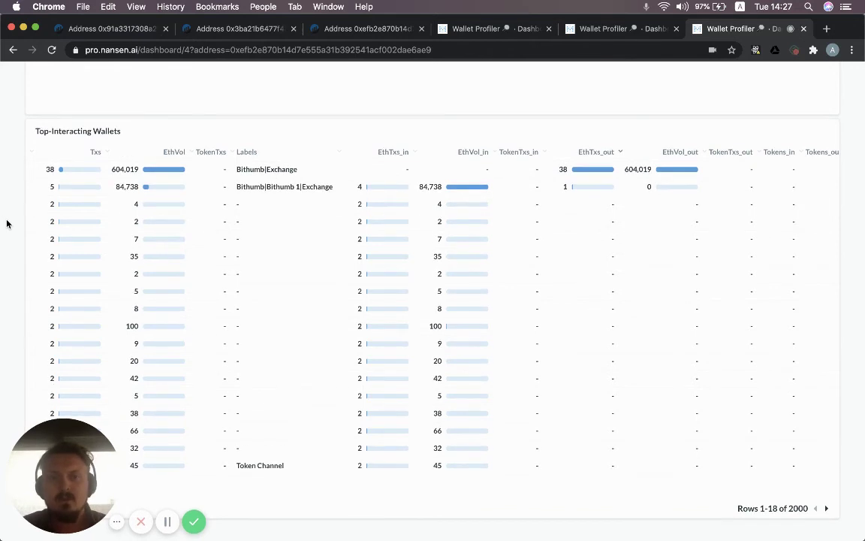
# Scroll the wallets table sideways to view the Address column, then scroll back up to the dashboard top
pyautogui.scroll(1, 6, 223)
pyautogui.scroll(-1, 6, 223)
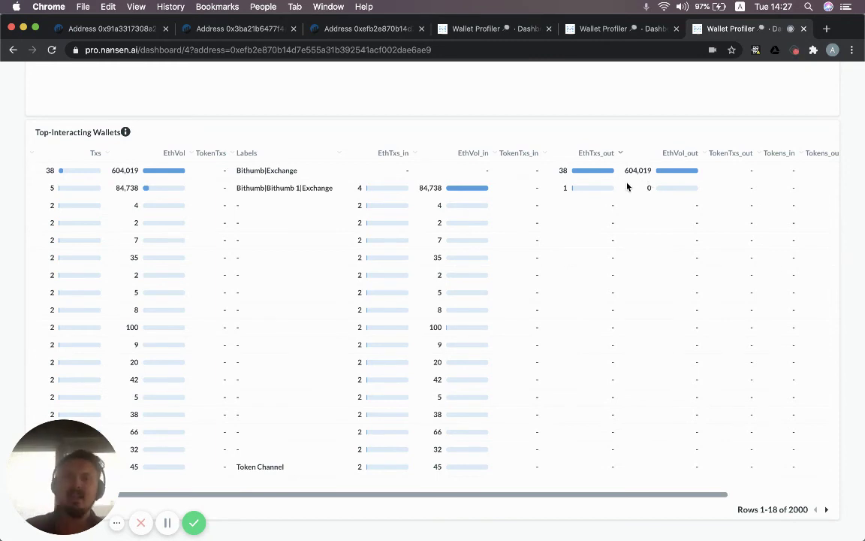
pyautogui.hscroll(3, 634, 189)
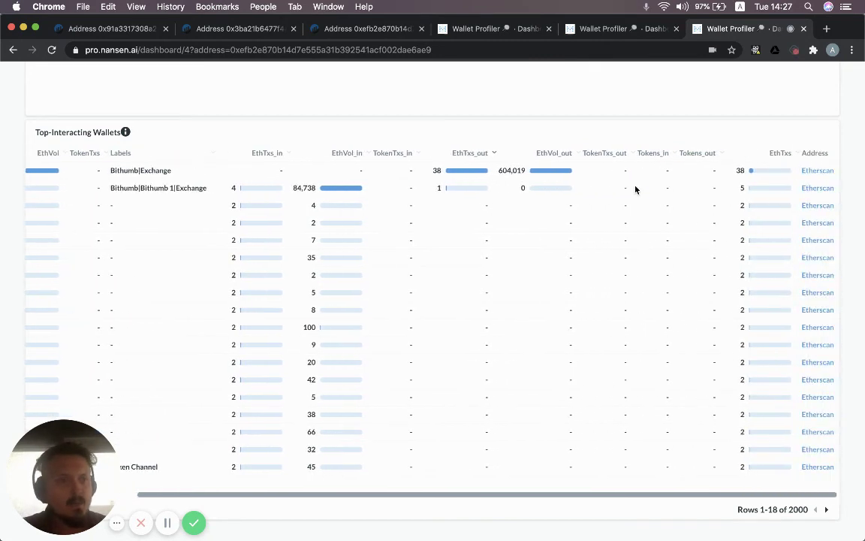
pyautogui.hscroll(-3, 636, 188)
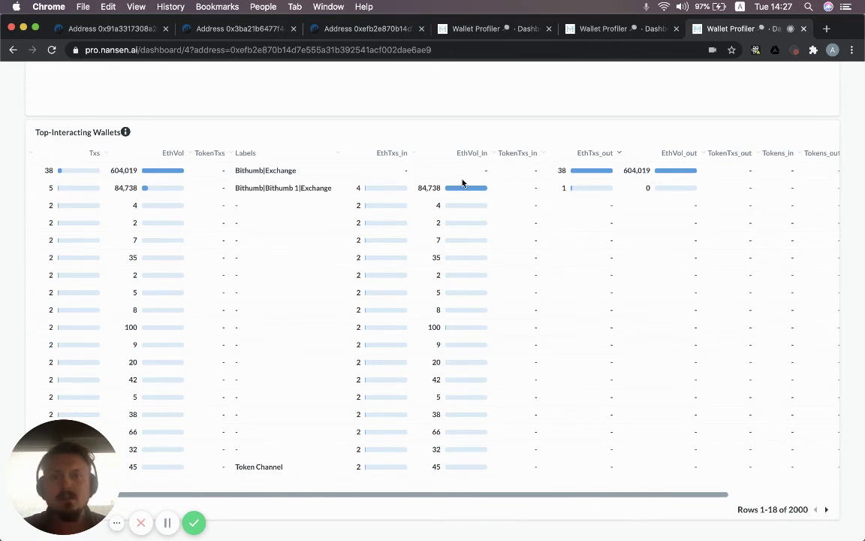
pyautogui.hscroll(-1, 458, 184)
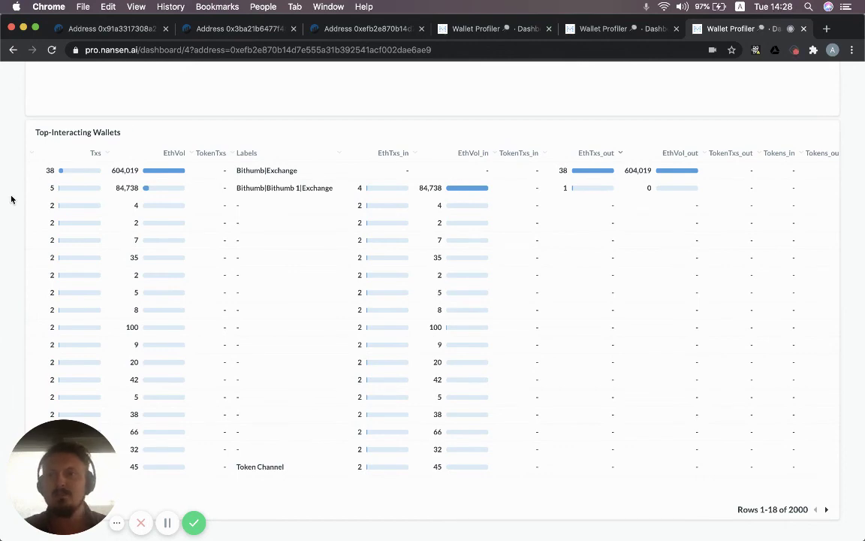
pyautogui.scroll(15, 11, 199)
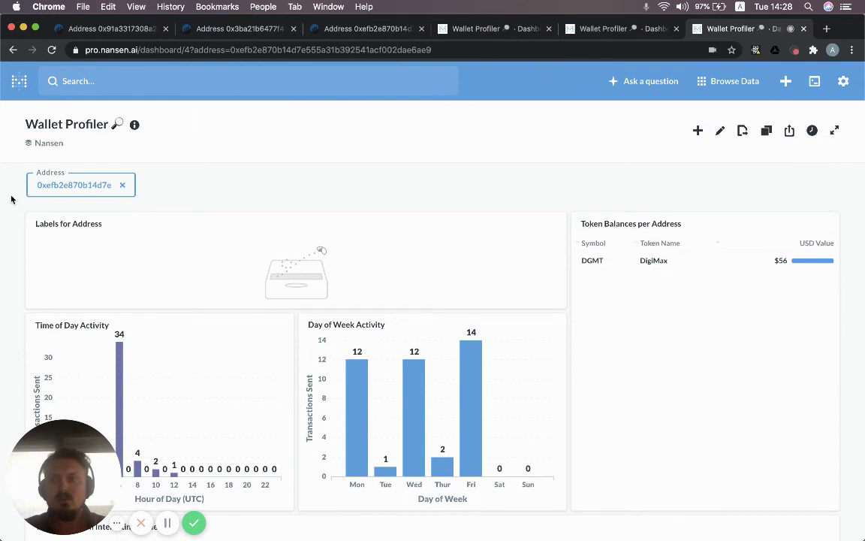
# Type 'wallet profiler' into the Nansen search bar, then select and deselect the Address filter value
pyautogui.click(128, 82)
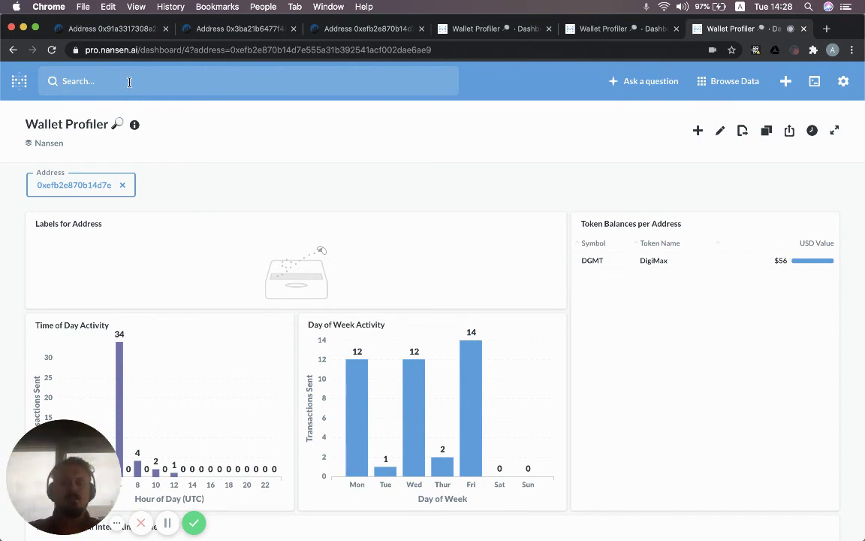
pyautogui.write('wallet profiler')
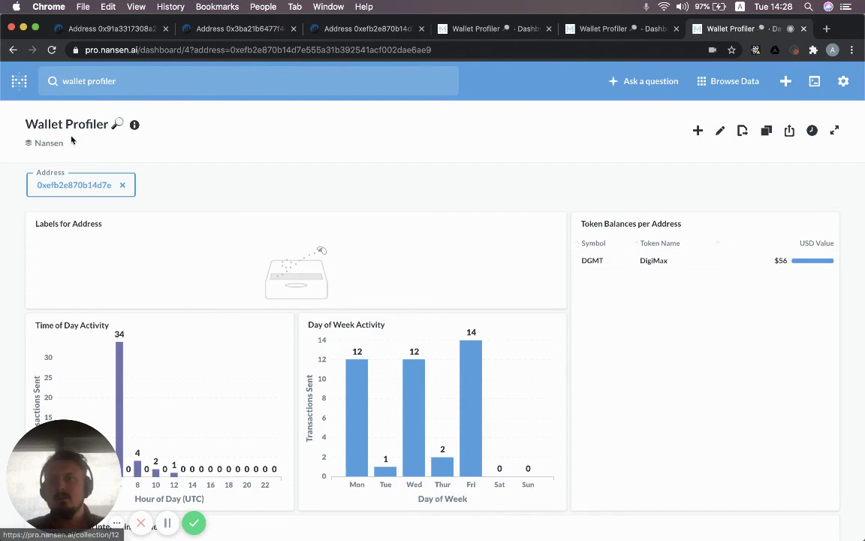
pyautogui.doubleClick(63, 186)
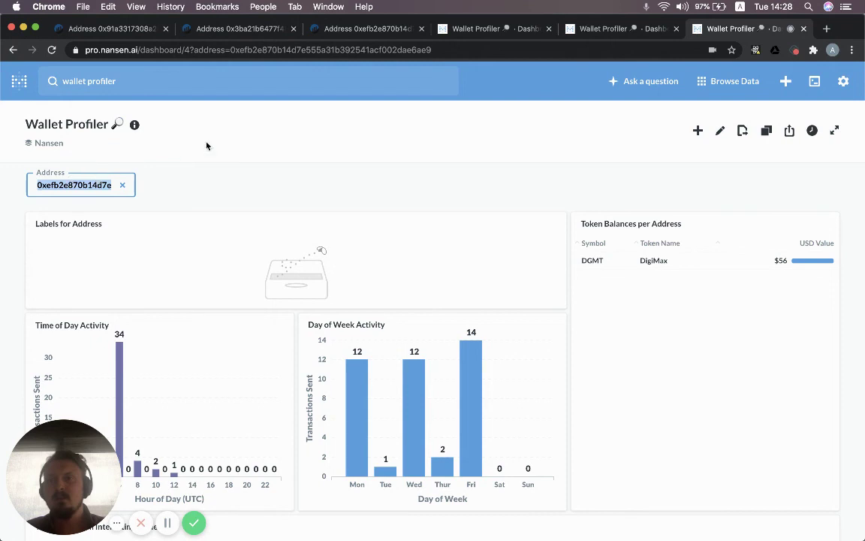
pyautogui.click(249, 129)
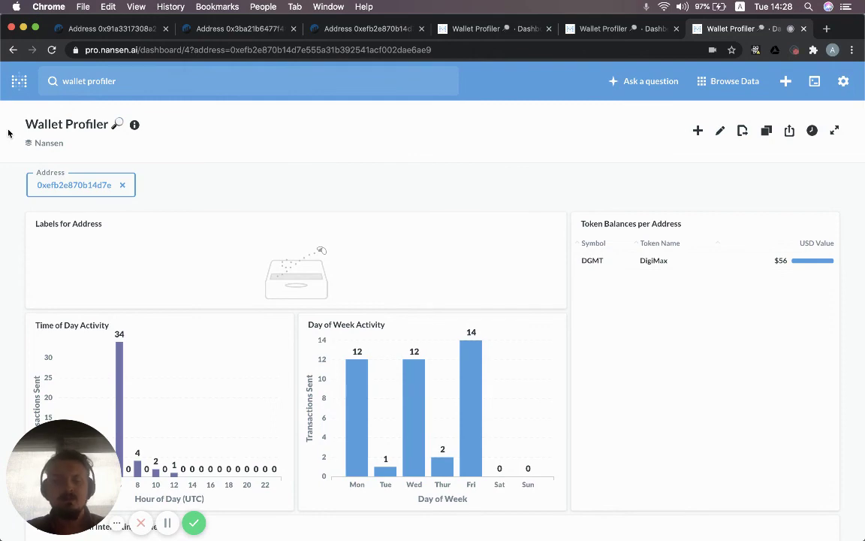
# In a new tab, pick the 'wallet profiler' dashboard/4 URL suggestion and select its address part
pyautogui.press('super+t')
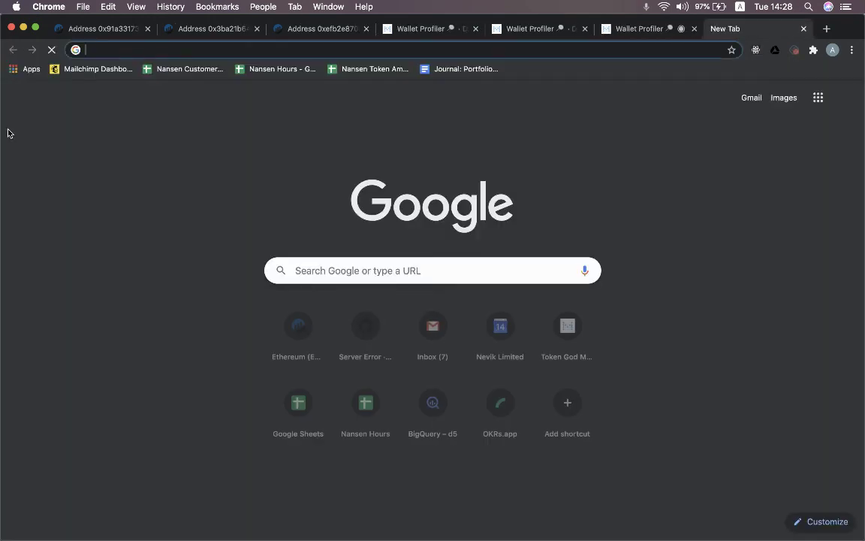
pyautogui.write('wallet profiler')
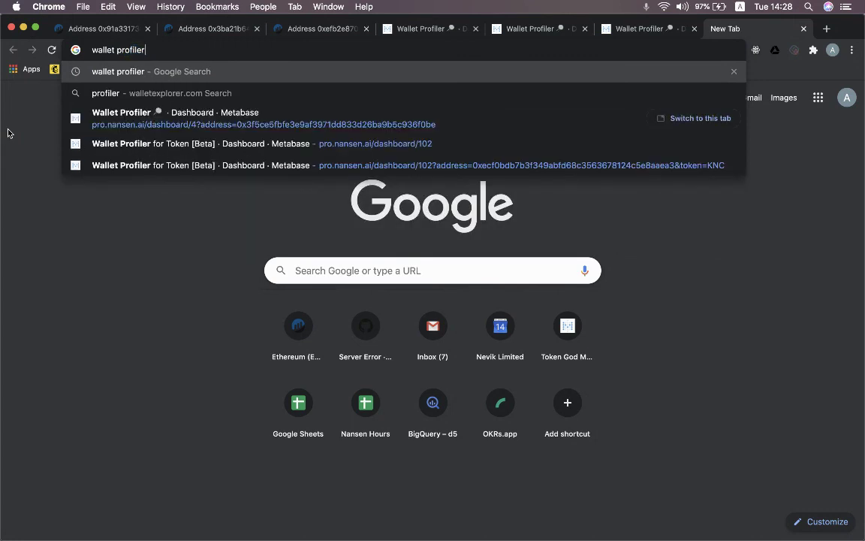
pyautogui.press('Down')
pyautogui.press('Down')
pyautogui.press('Down')
pyautogui.press('Up')
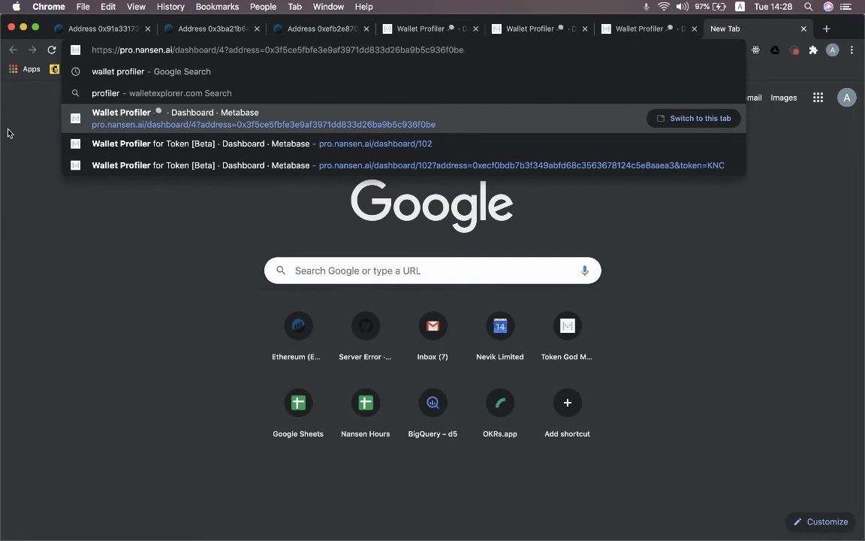
pyautogui.hotkey('alt', 'shift', 'Left')
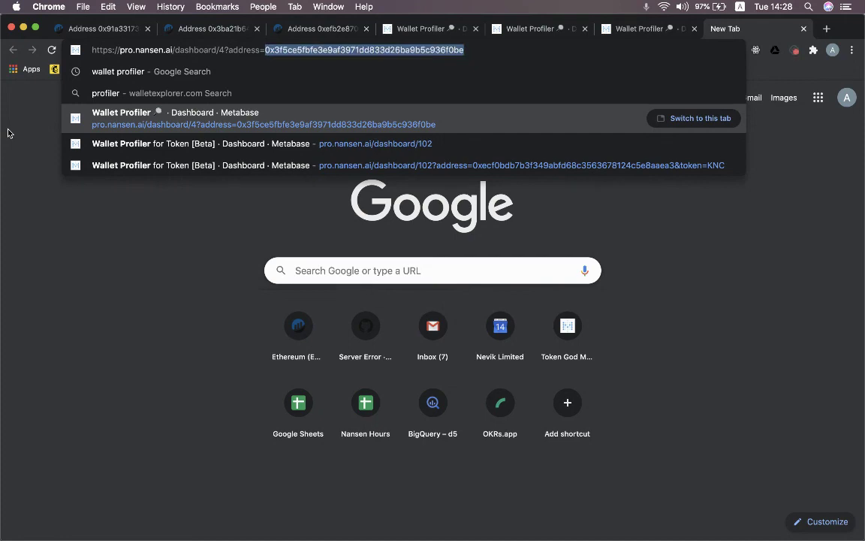
# Paste the Huobi Deposit address from Etherscan into the URL and load its Wallet Profiler dashboard
pyautogui.click(90, 28)
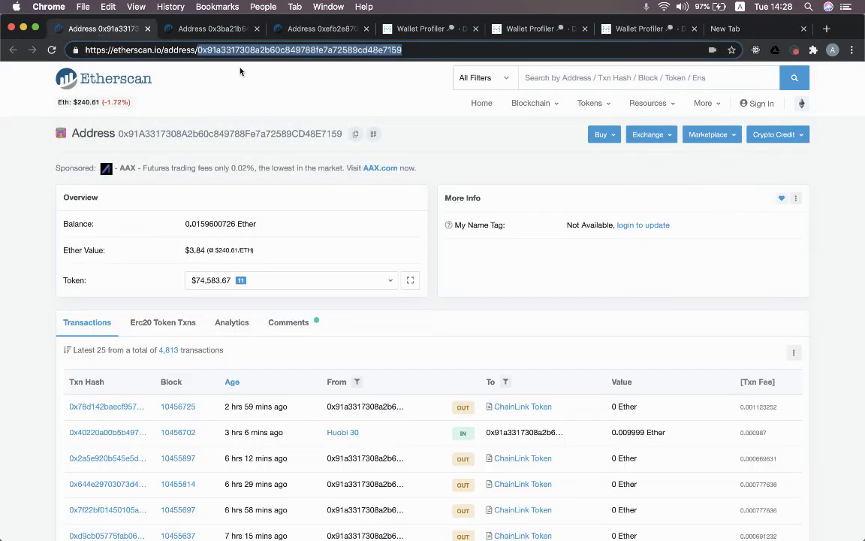
pyautogui.click(754, 30)
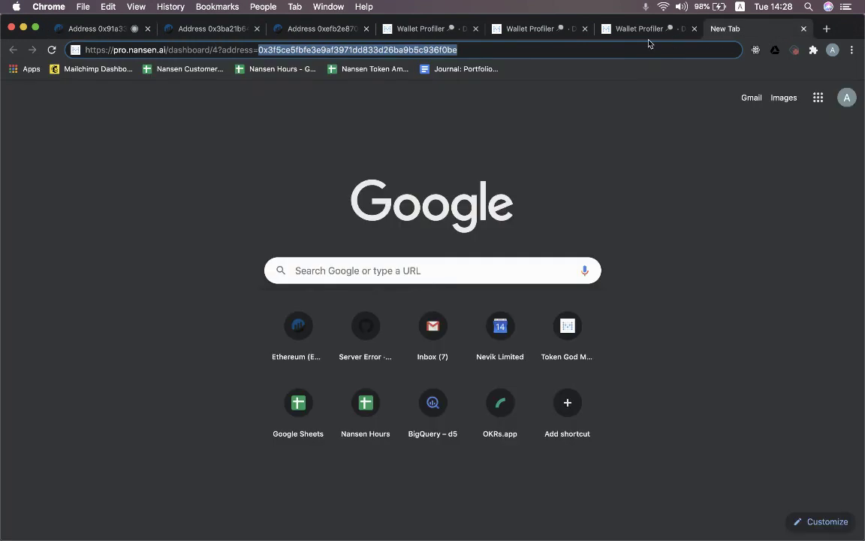
pyautogui.write('0x91a3317308a2b60c849788fe7a72589cd48e7159')
pyautogui.press('super+a')
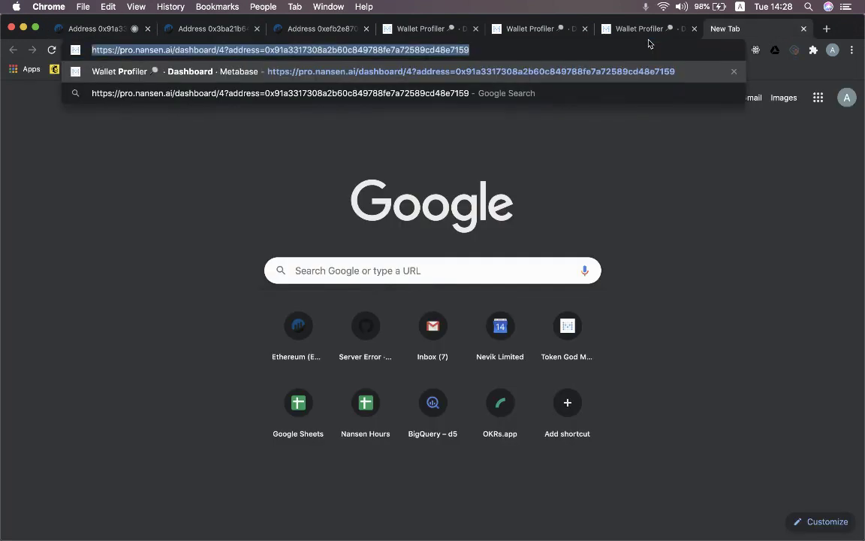
pyautogui.press('Right')
pyautogui.hotkey('alt', 'Left')
pyautogui.hotkey('alt', 'Left')
pyautogui.hotkey('alt', 'shift', 'Right')
pyautogui.press('shift+super+Right')
pyautogui.press('Right')
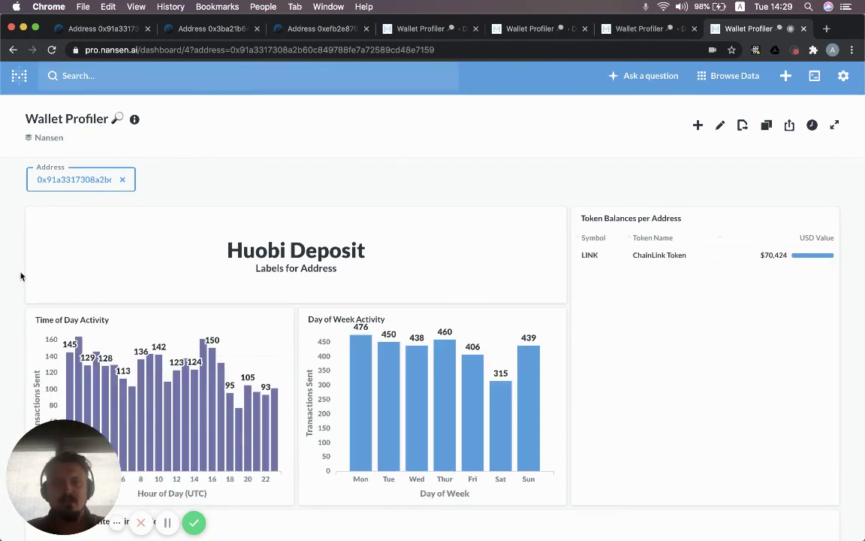
pyautogui.scroll(-1, 21, 277)
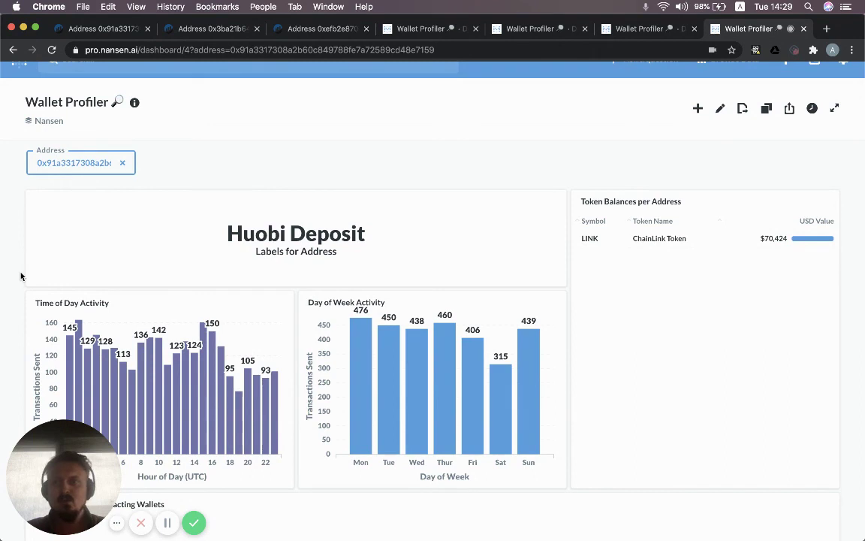